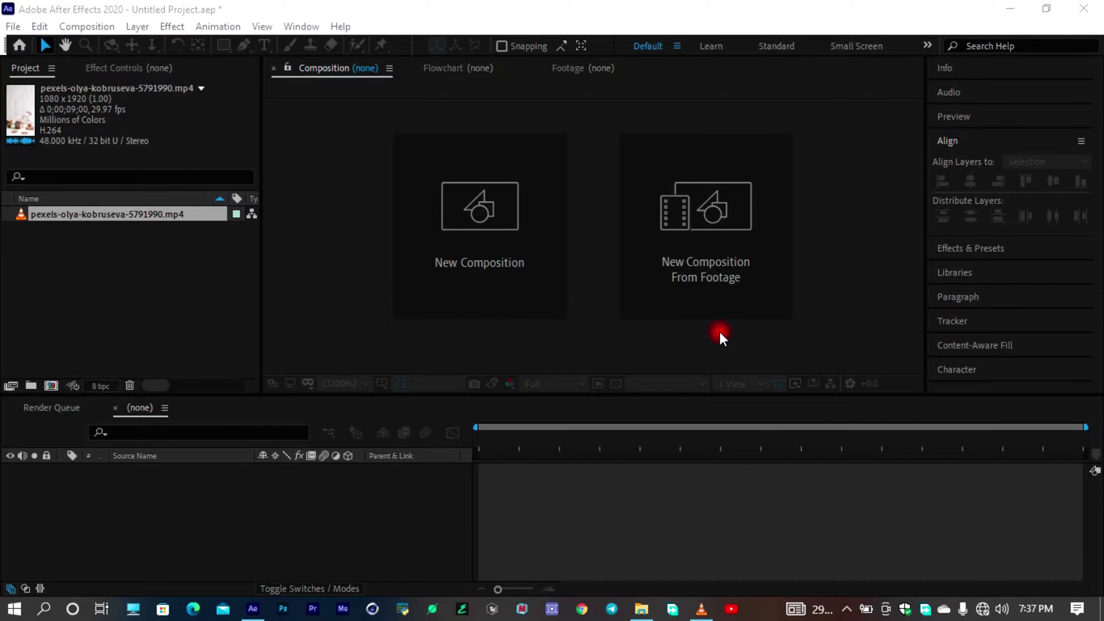
- Create a new composition from the pexels-olya-kobruseva-5791990.mp4 footage
left_click(501, 6)
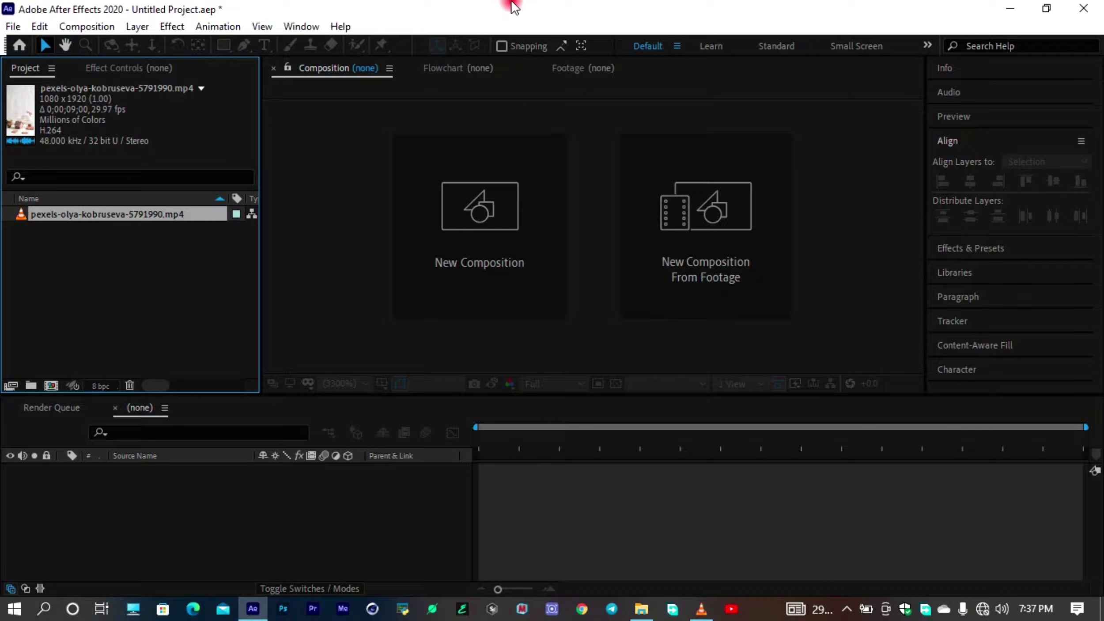
right_click(179, 214)
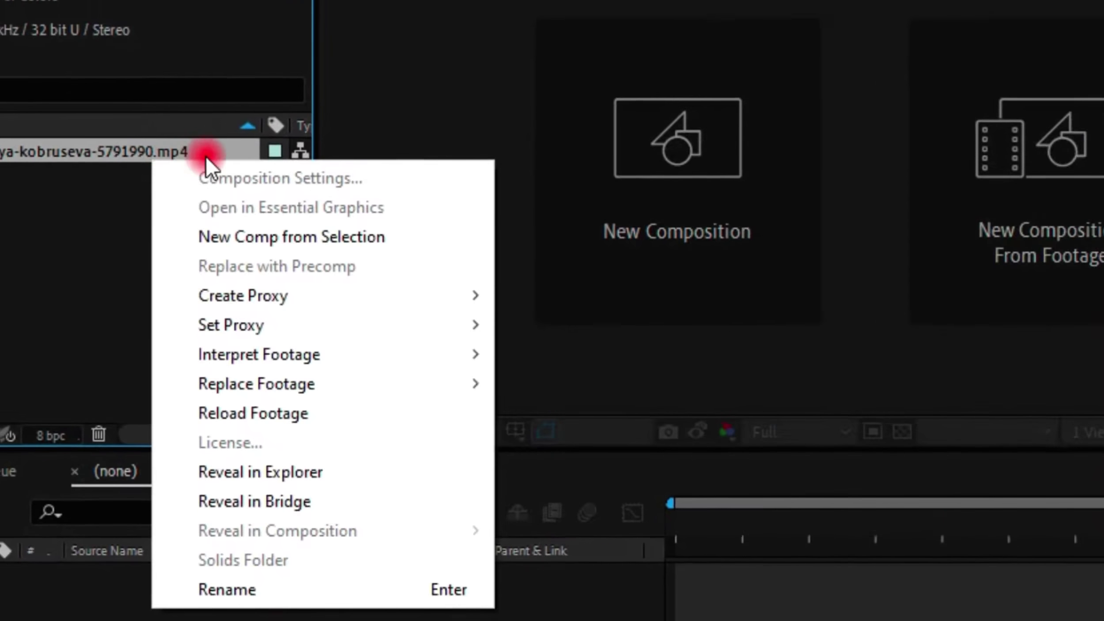
left_click(209, 267)
scroll(652, 254, "down", 2)
scroll(652, 254, "up", 5)
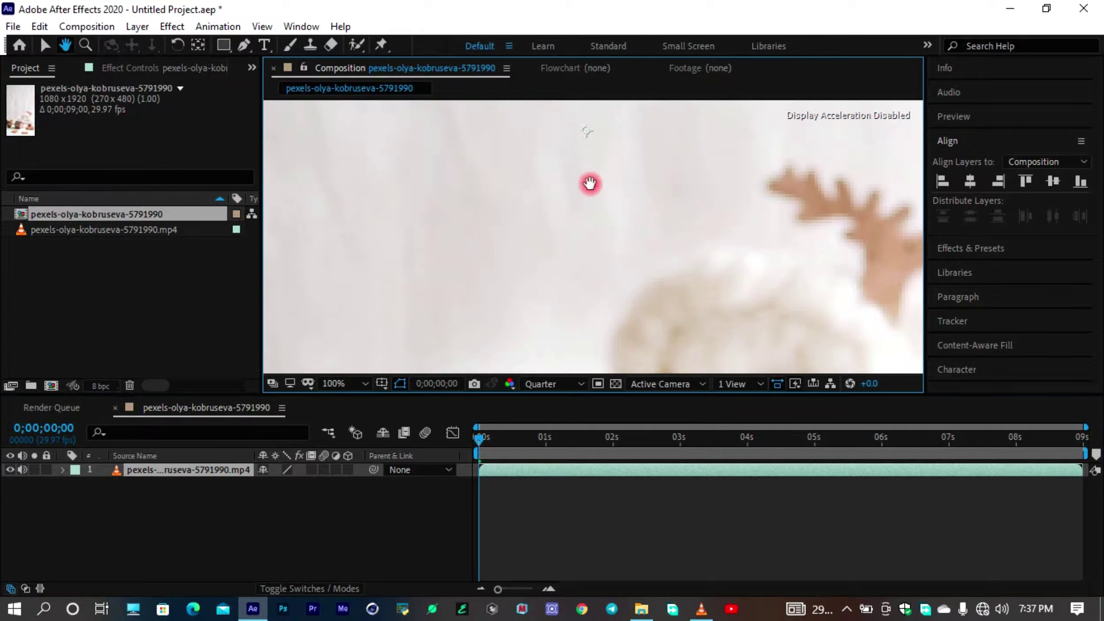
scroll(641, 165, "down", 2)
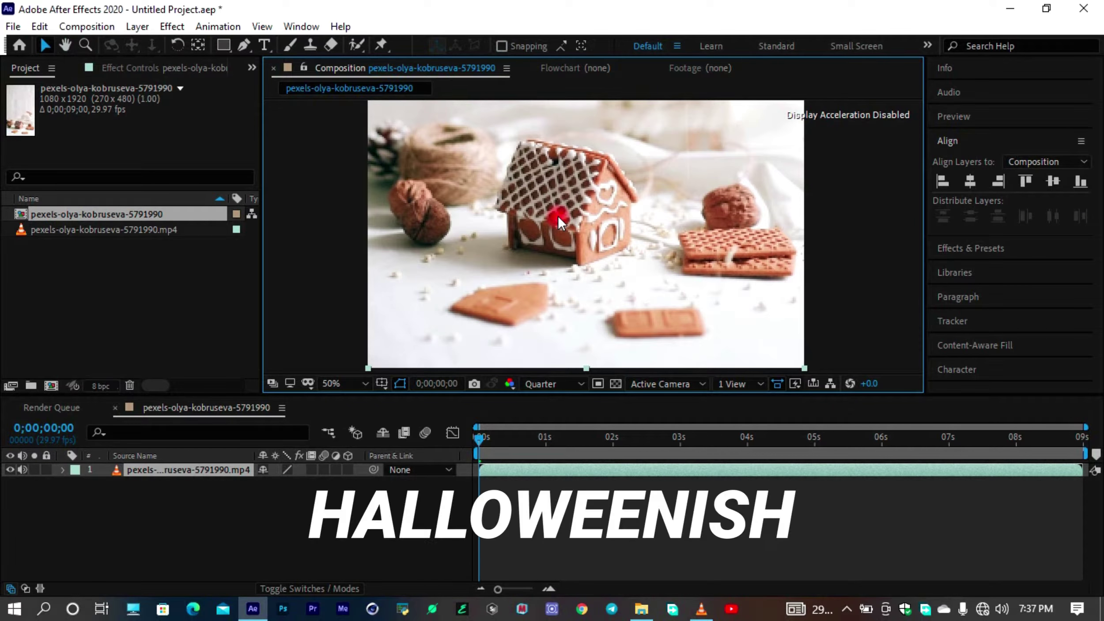
- Add an adjustment layer above the footage and search the effects for "brigh"
left_click(299, 553)
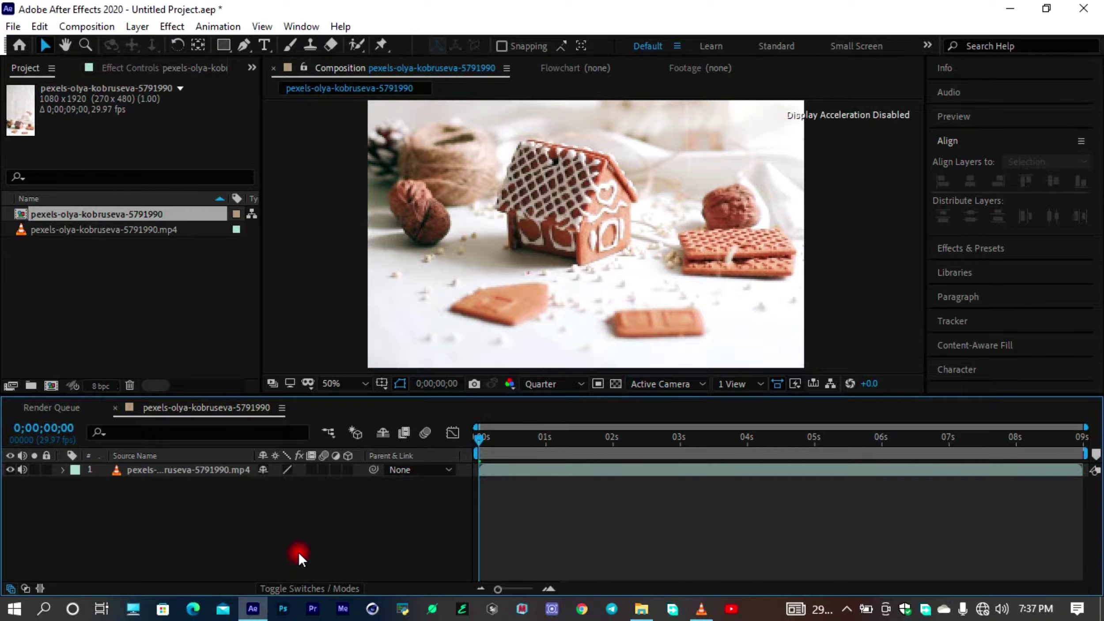
key("ctrl+alt+y")
left_click(970, 249)
left_click(959, 184)
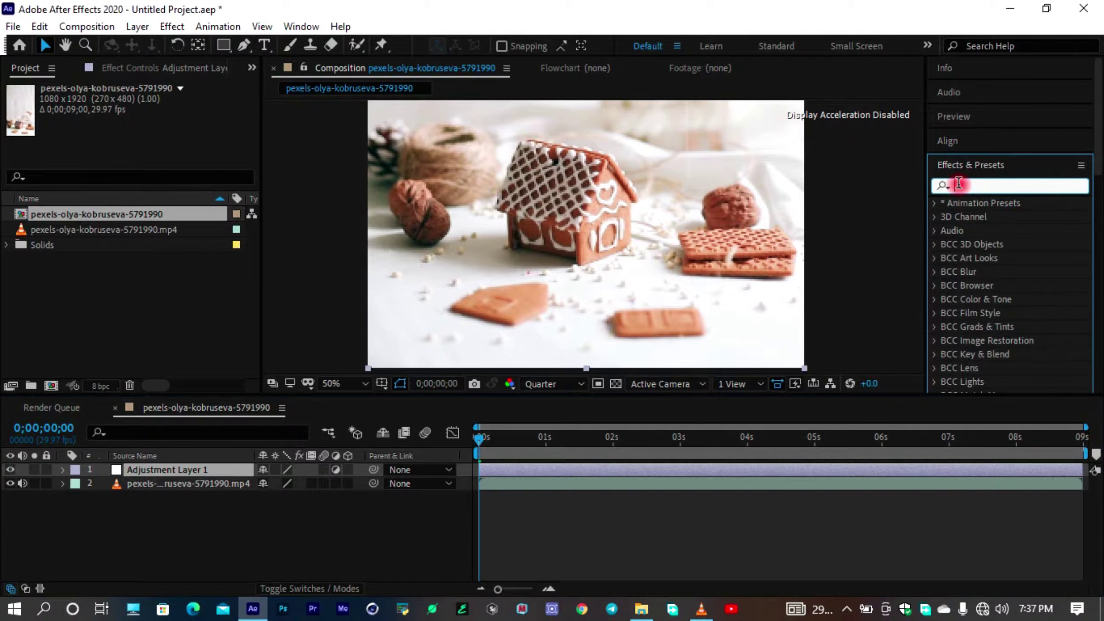
type("brigh")
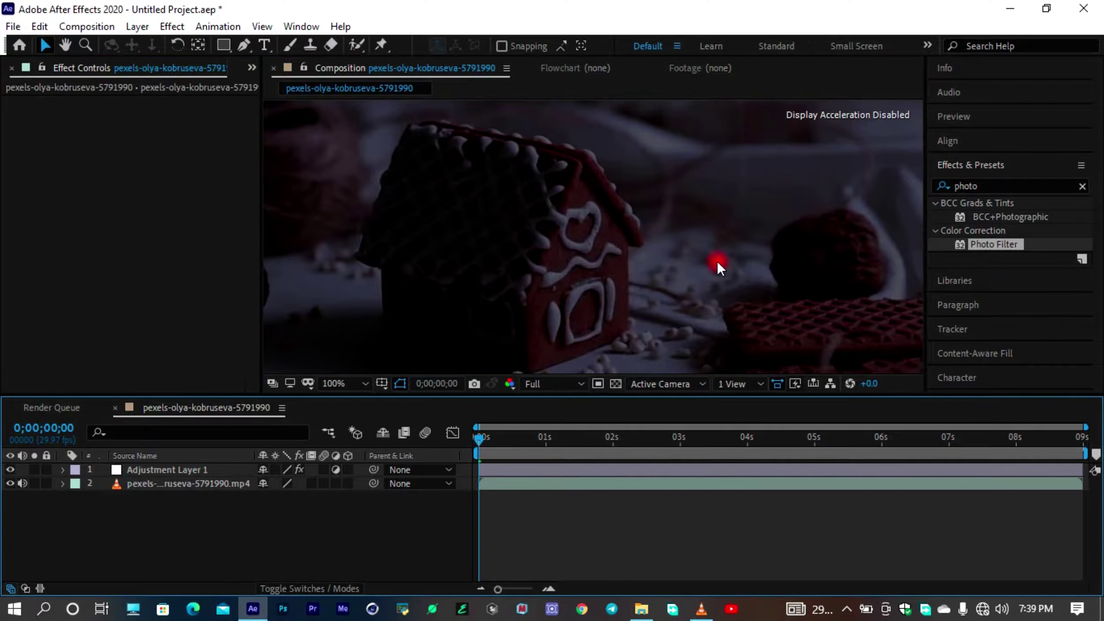
- Add an orange solid layer above the adjustment layer
left_click_drag(626, 263, 675, 224)
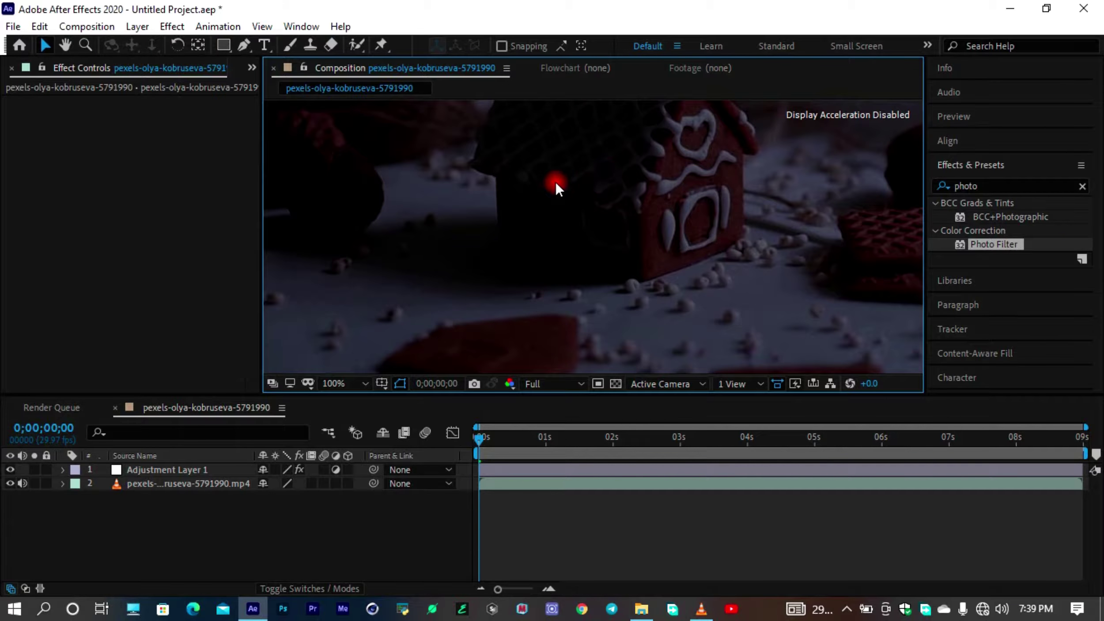
right_click(245, 516)
mouse_move(300, 340)
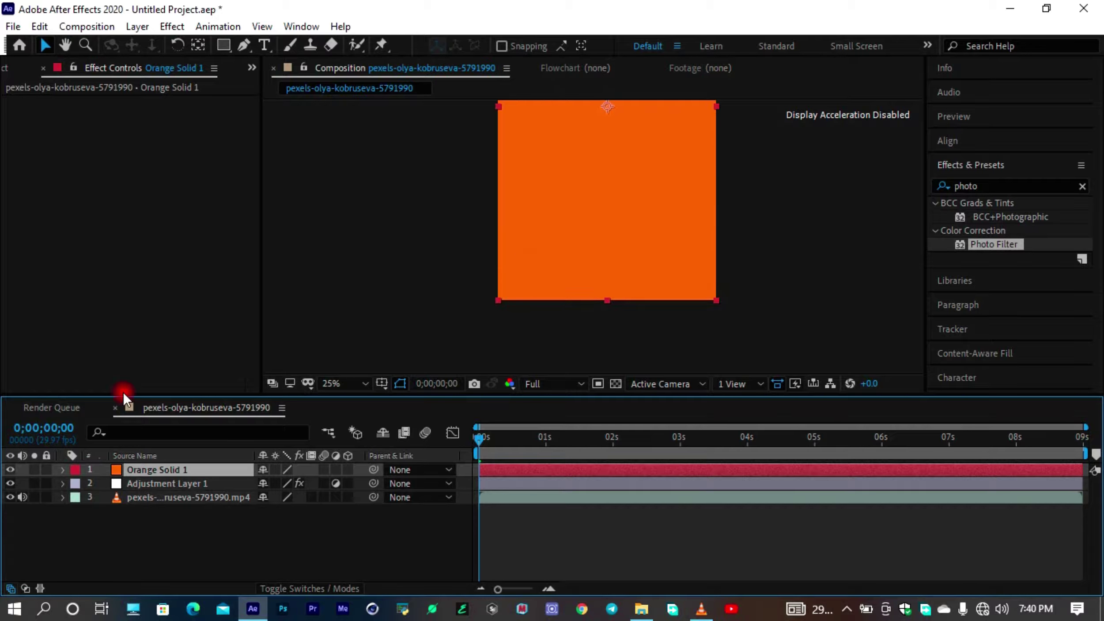
- Hide the orange solid and mask it with the Pen tool around the house's front window
left_click(10, 469)
scroll(547, 230, "up", 8)
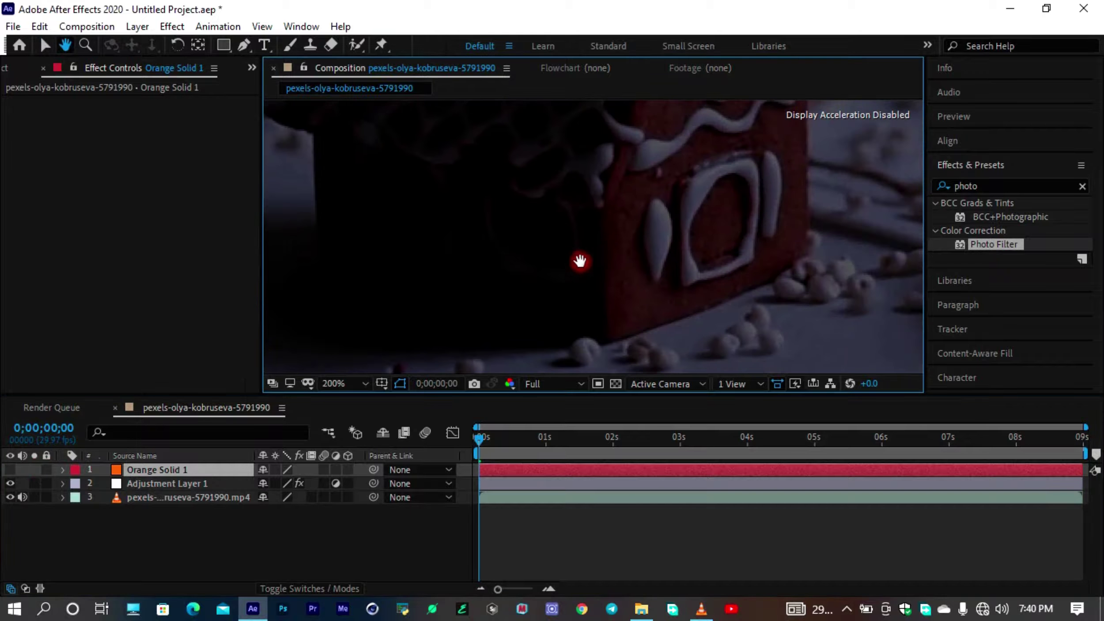
left_click_drag(648, 259, 579, 282)
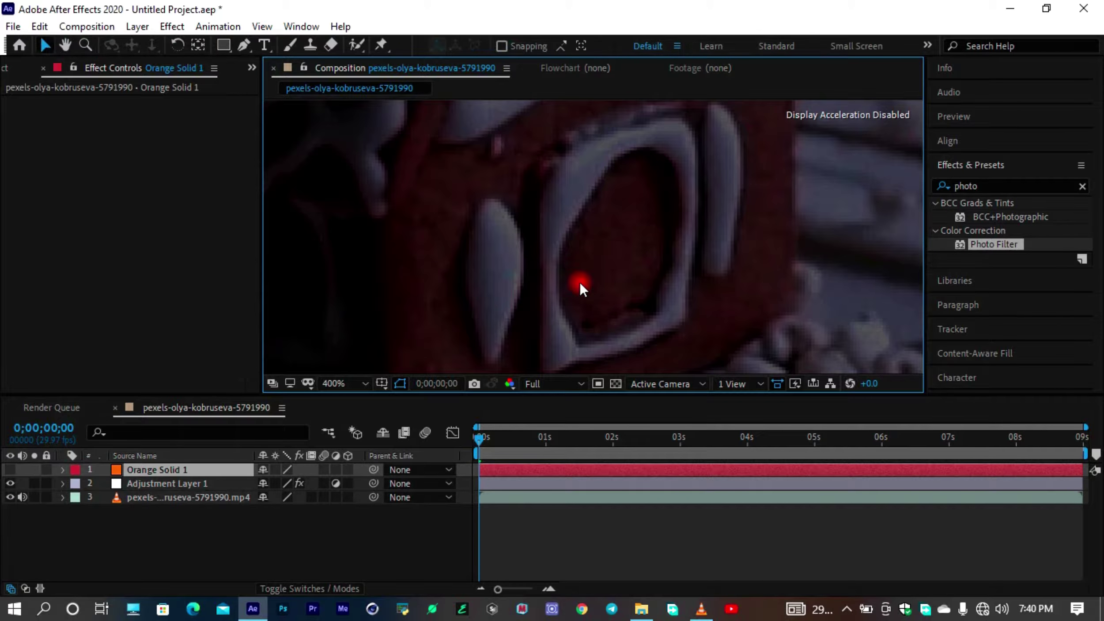
key("g")
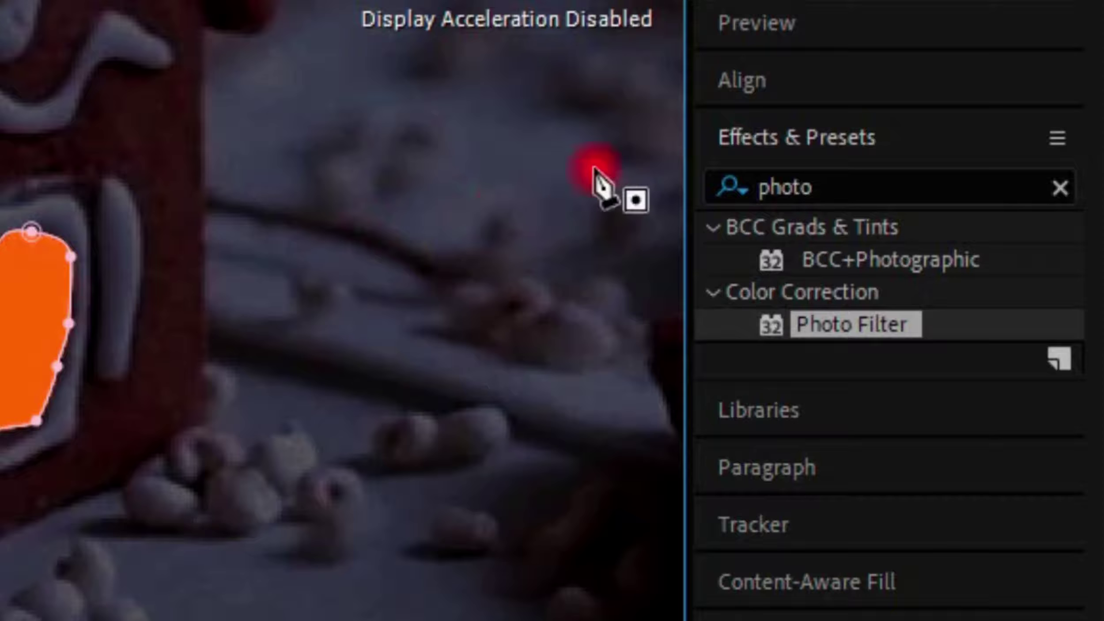
- Search the effects for "op"
left_click(993, 186)
type("op")
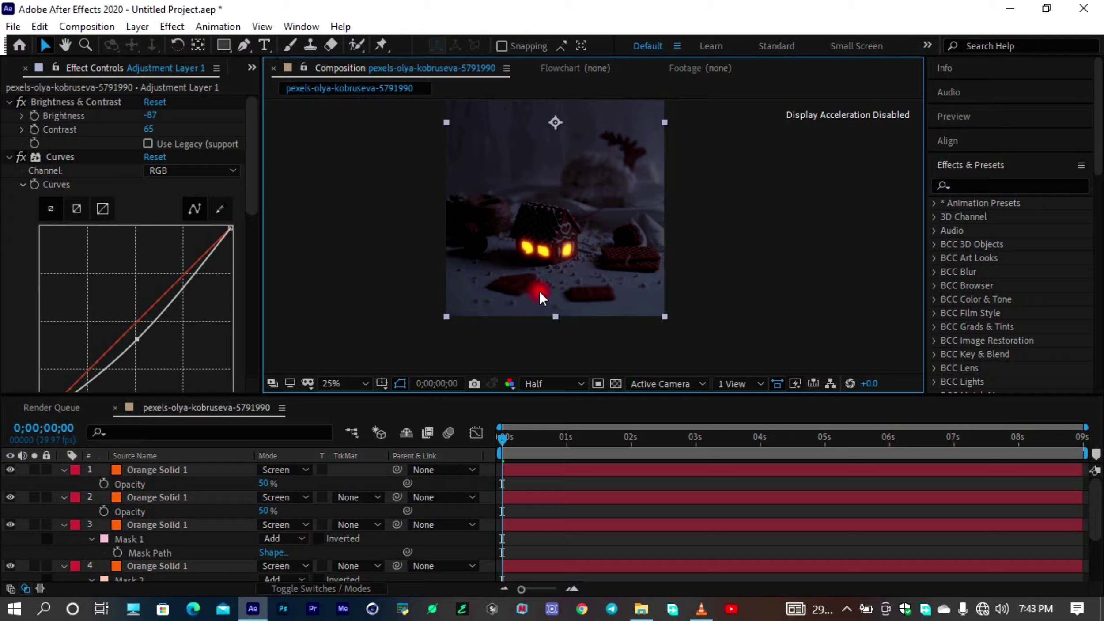
scroll(539, 290, "up", 2)
scroll(519, 292, "up", 2)
scroll(518, 292, "down", 4)
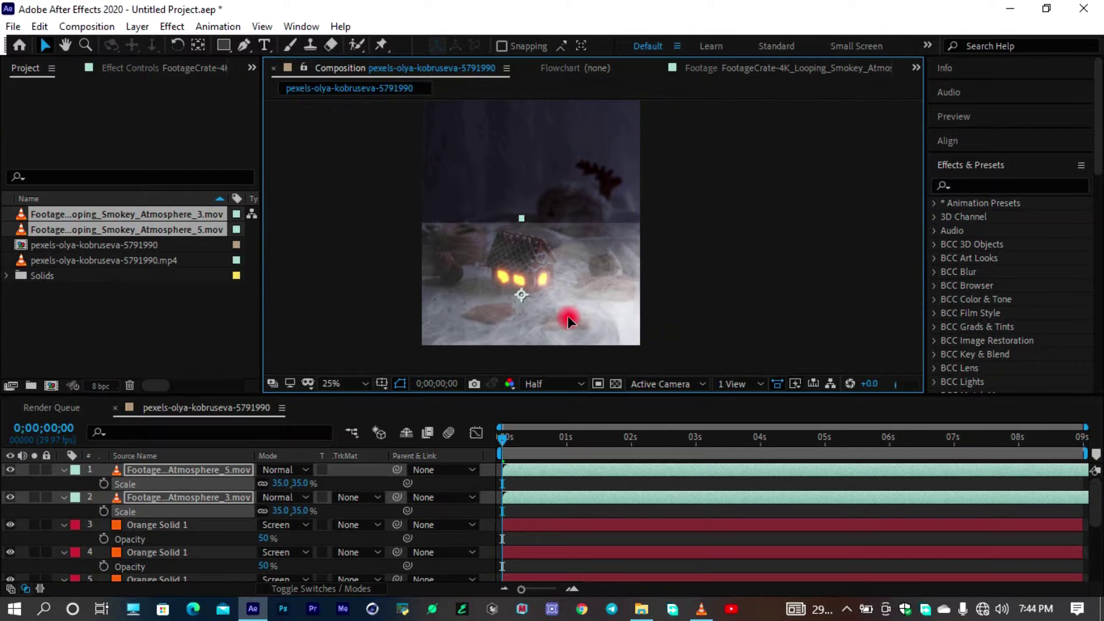
left_click_drag(568, 316, 565, 295)
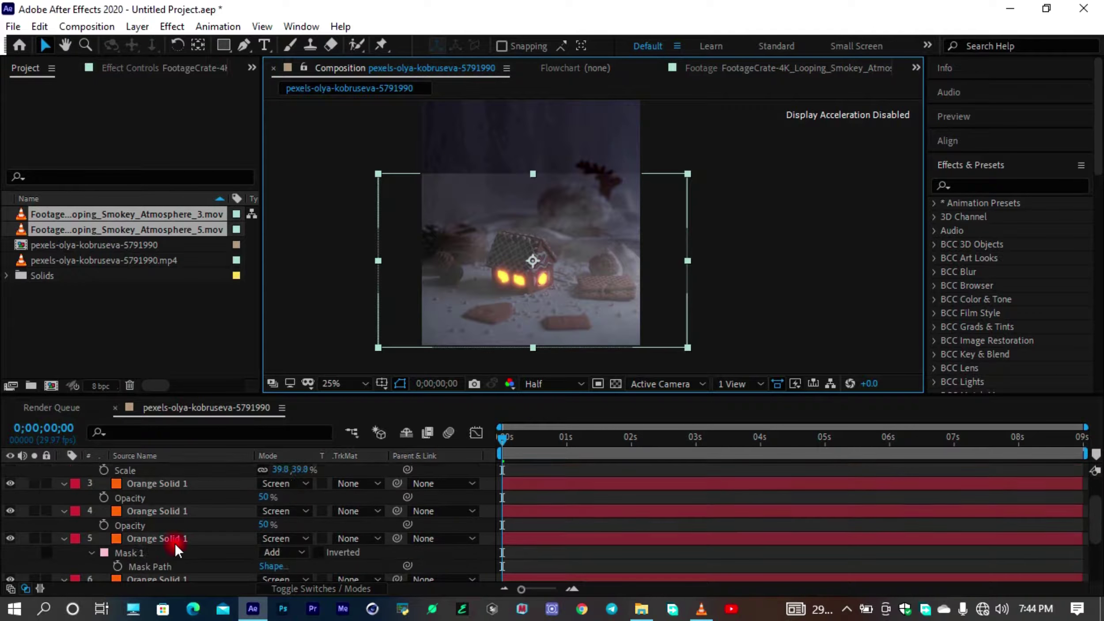
scroll(174, 547, "down", 3)
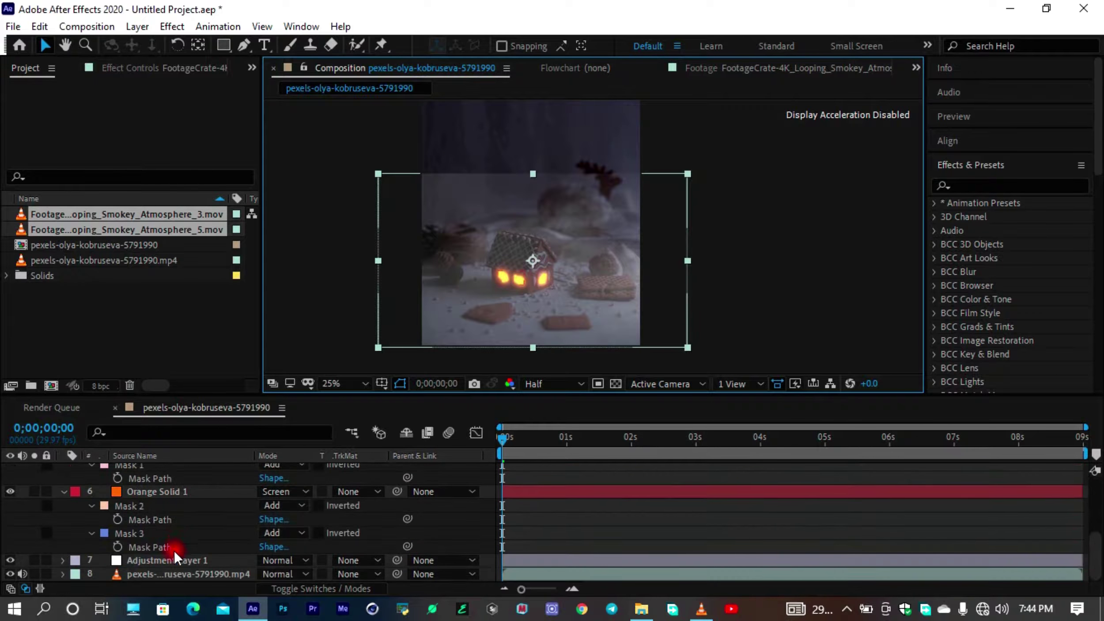
- Precompose the adjustment layer and the footage as Background, and duplicate that precomp
left_click(167, 572)
left_click(171, 560, "shift")
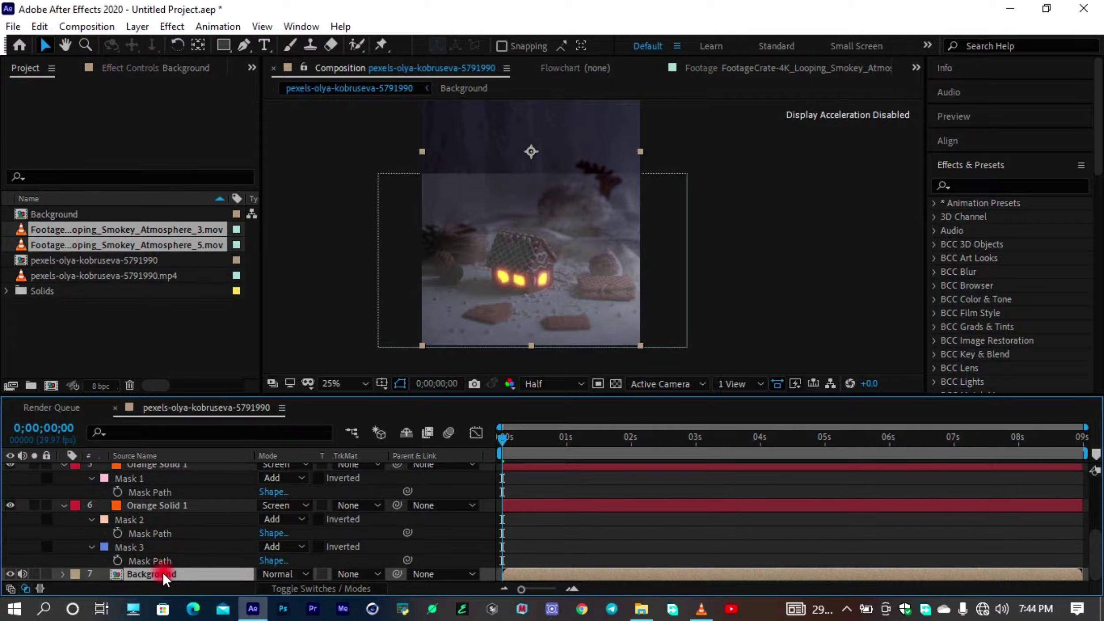
key("ctrl+d")
- Draw a Pen mask on the upper Background layer, following the walnuts and gingerbread house and enclosing the foreground
scroll(468, 306, "up", 1)
left_click_drag(468, 305, 592, 279)
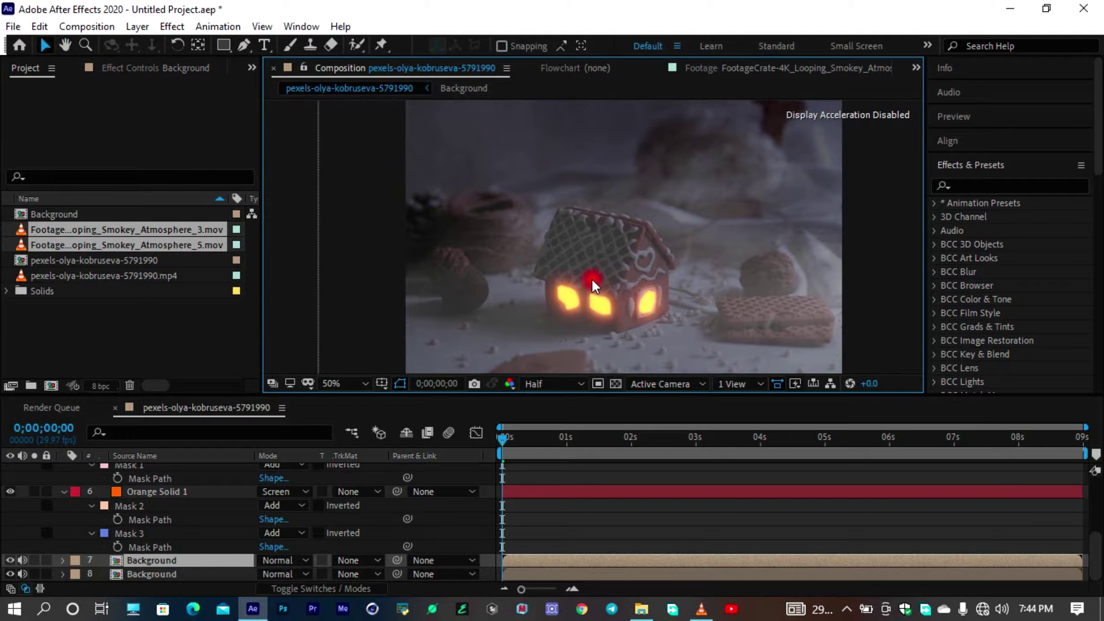
scroll(568, 294, "up", 2)
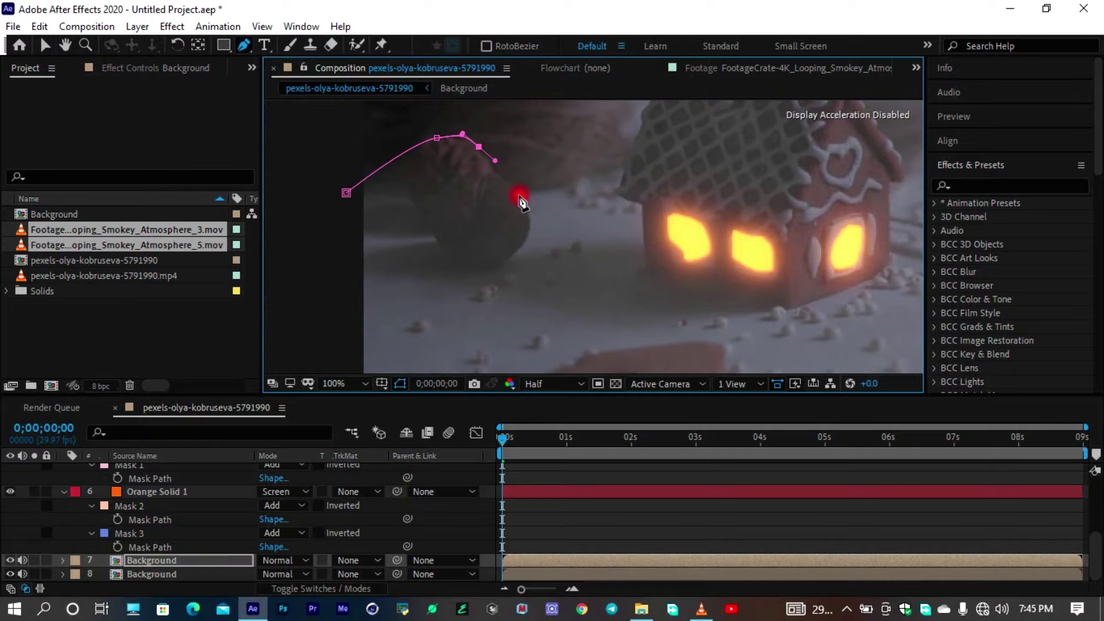
left_click_drag(557, 256, 631, 258)
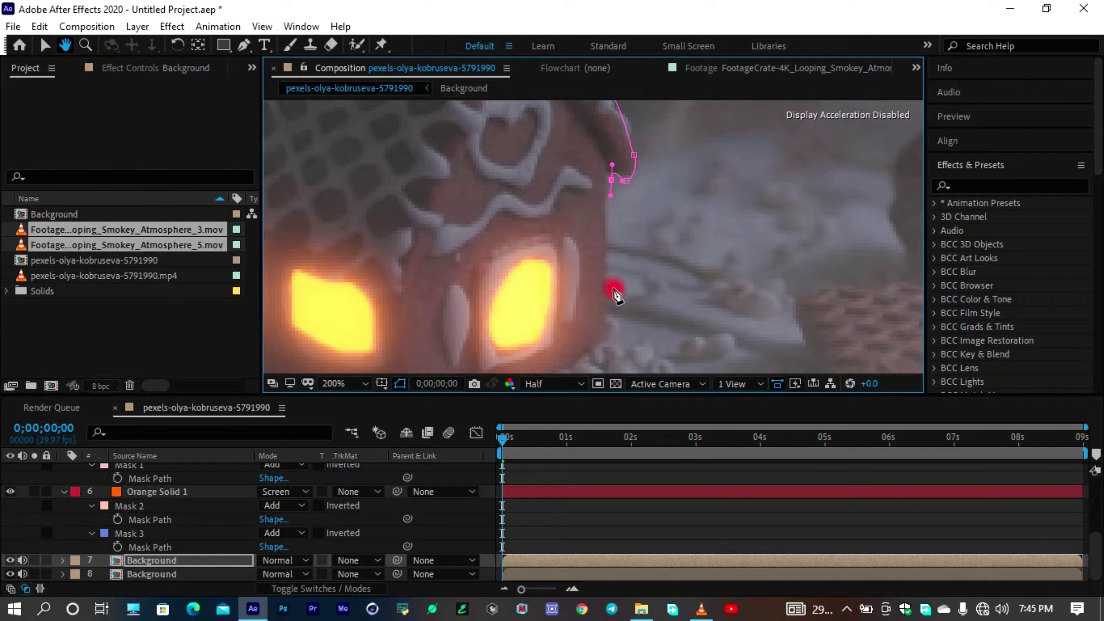
left_click(613, 299)
left_click_drag(629, 332, 561, 219)
left_click(546, 218)
scroll(608, 234, "down", 3)
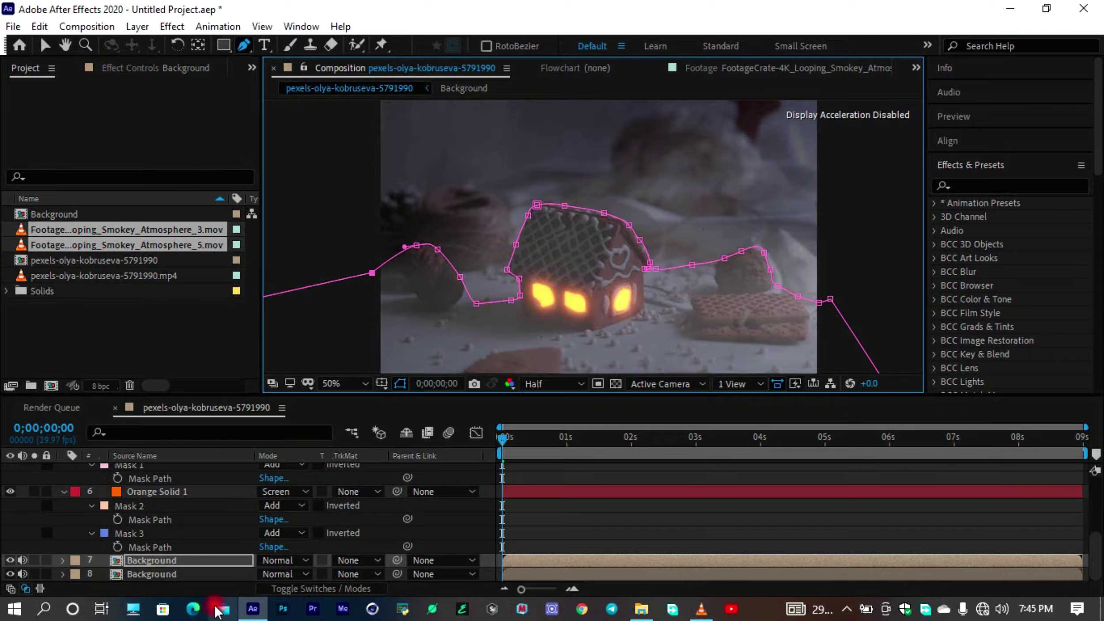
- Set the mask feather on the upper Background layer to 300 pixels
key("m")
key("m")
key("m")
left_click_drag(277, 534, 411, 539)
scroll(583, 208, "down", 1)
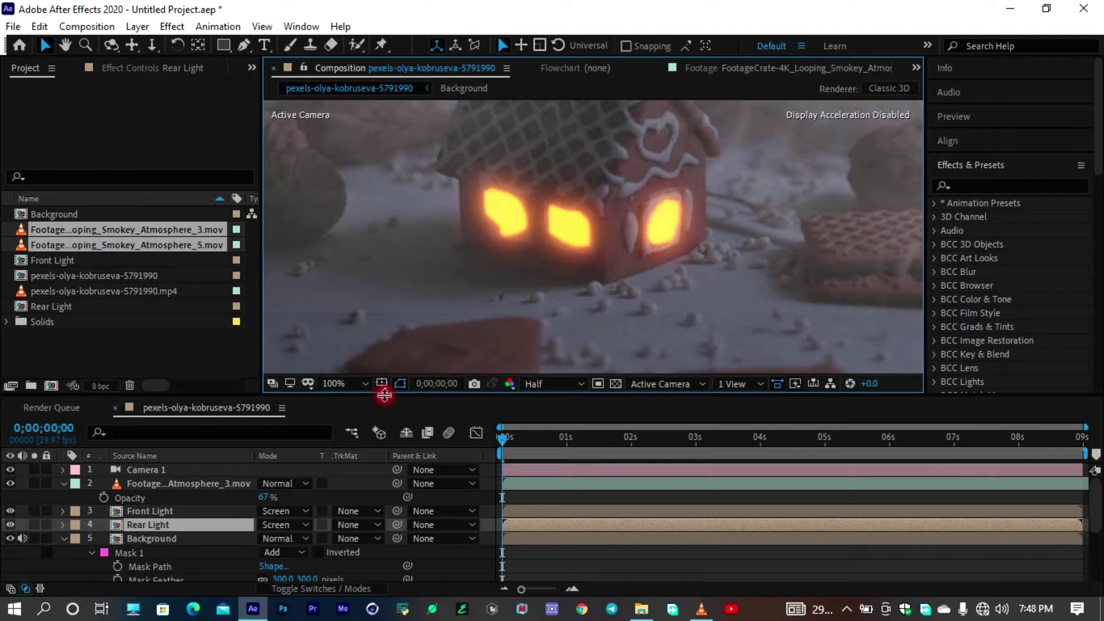
- Animate a flicker on the Rear Light layer with opacity keyframes of varying values, starting from 100% at 0 seconds
key("t")
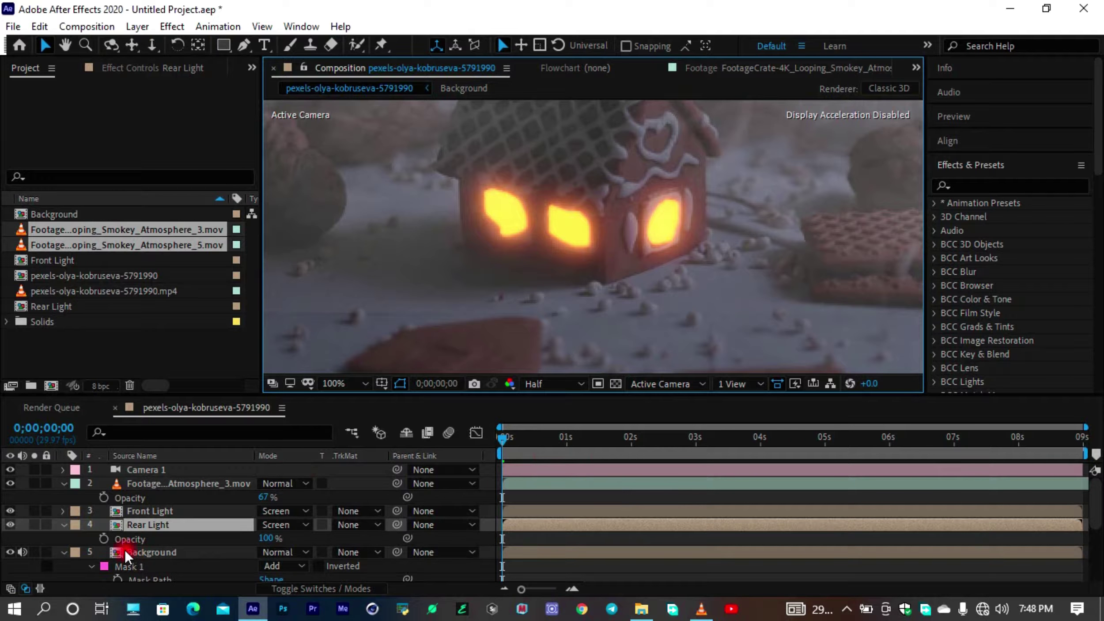
left_click(104, 538)
left_click_drag(506, 442, 565, 441)
left_click_drag(279, 539, 239, 538)
left_click(633, 439)
left_click(683, 439)
left_click_drag(265, 538, 234, 539)
left_click_drag(804, 452, 1015, 438)
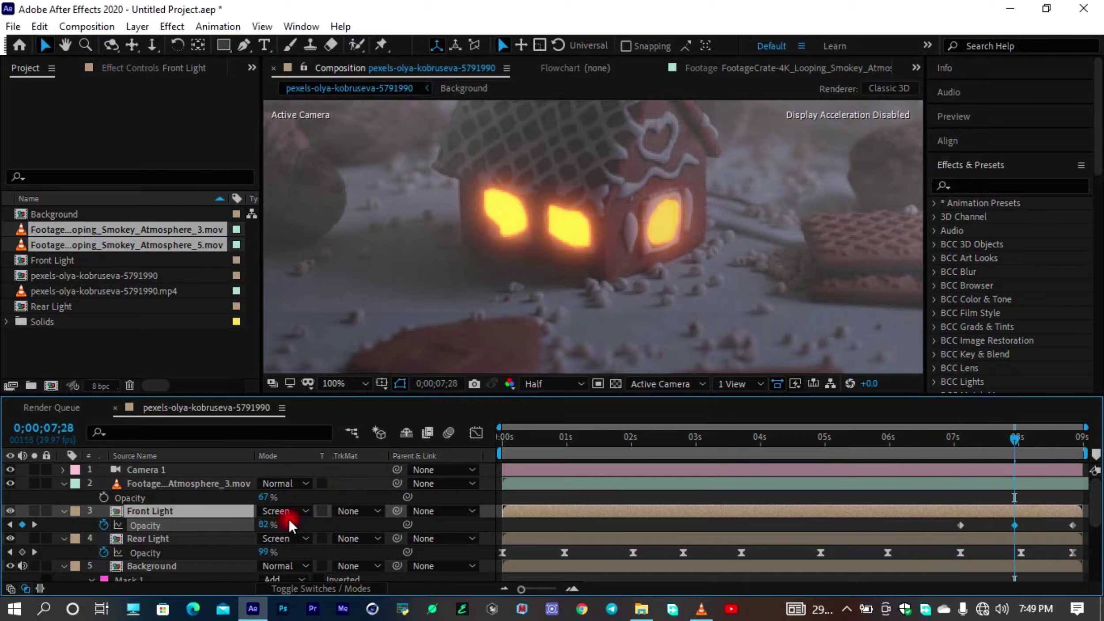
left_click(880, 439)
left_click(804, 440)
left_click_drag(267, 525, 287, 524)
left_click(754, 439)
left_click(692, 441)
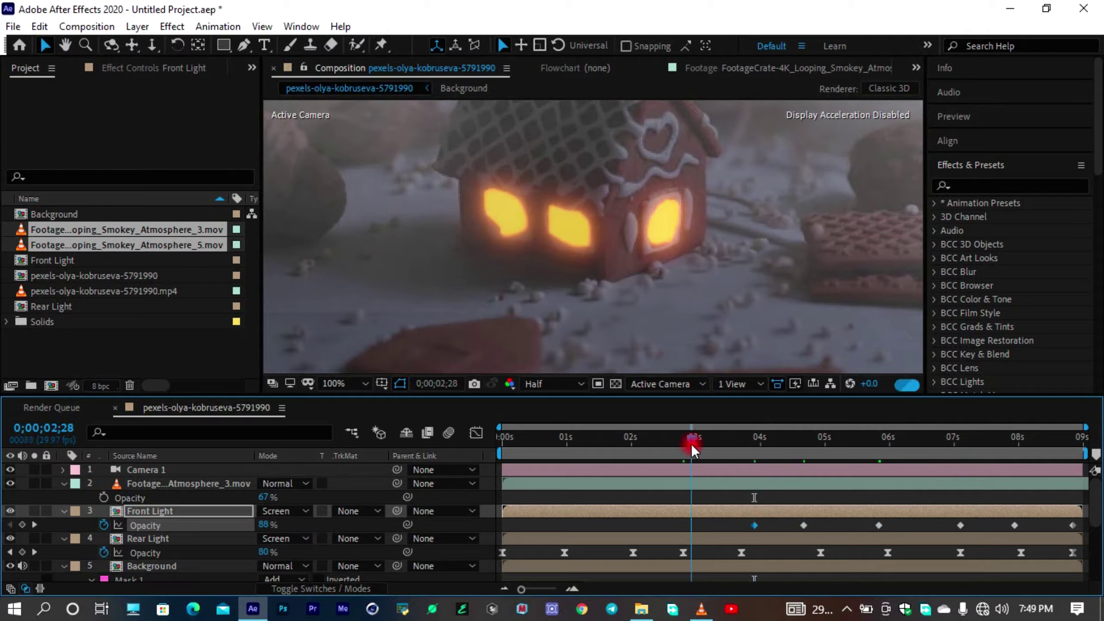
left_click(104, 525)
- Paste the Rear Light opacity keyframes onto the Front Light layer at the start of the composition
key("Home")
key("ctrl+v")
scroll(654, 287, "down", 2)
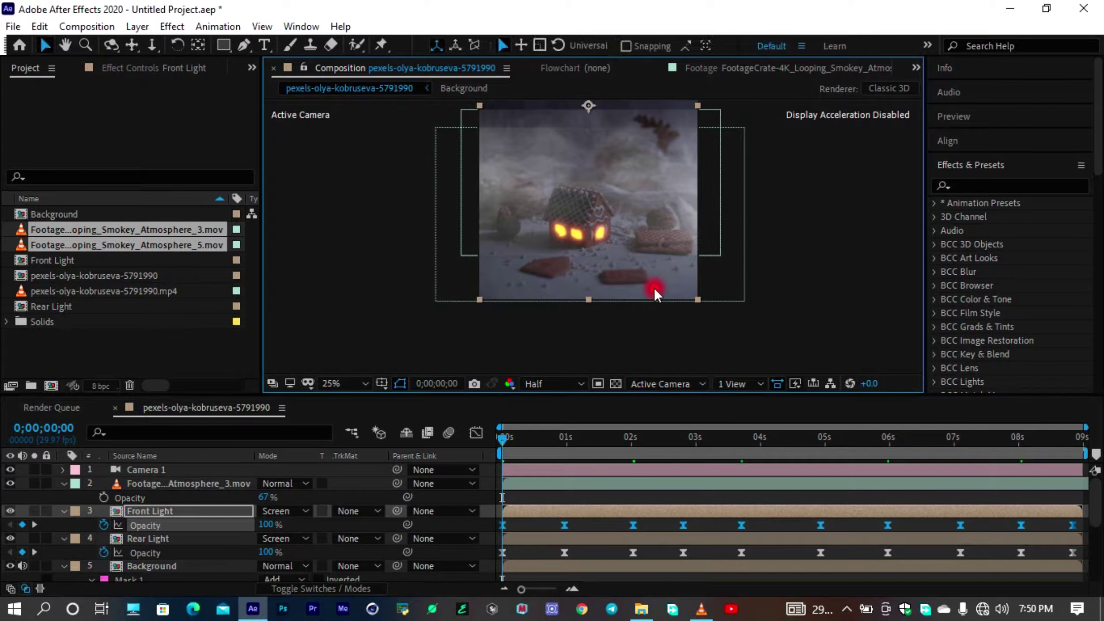
scroll(691, 251, "up", 1)
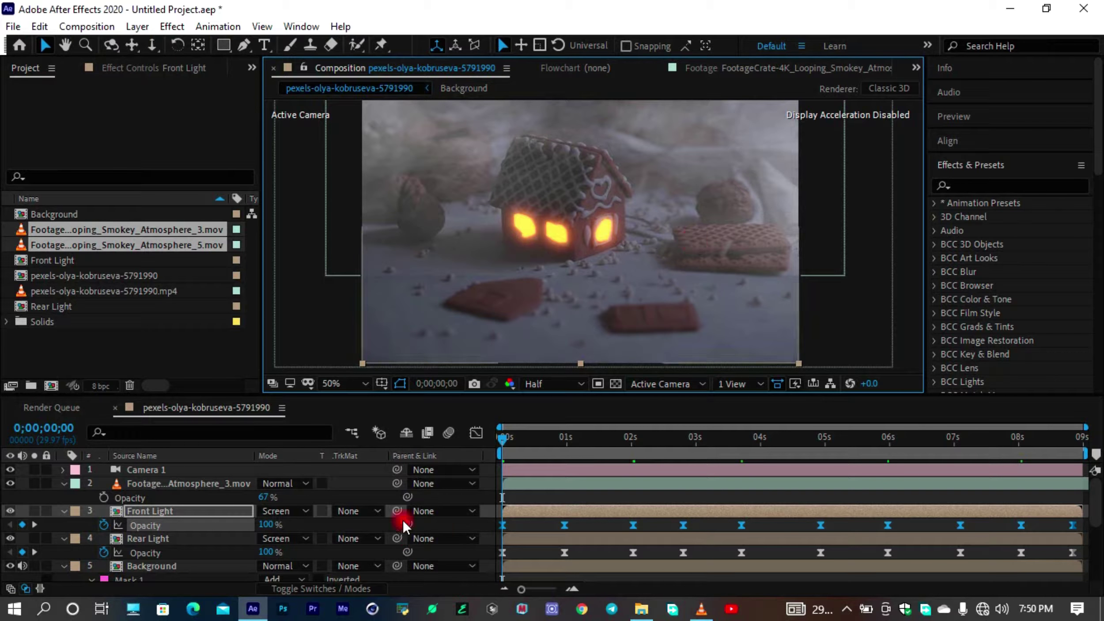
- Create a second orange solid layer at the composition size of 1080 x 1920 px
left_click(354, 481)
key("ctrl+y")
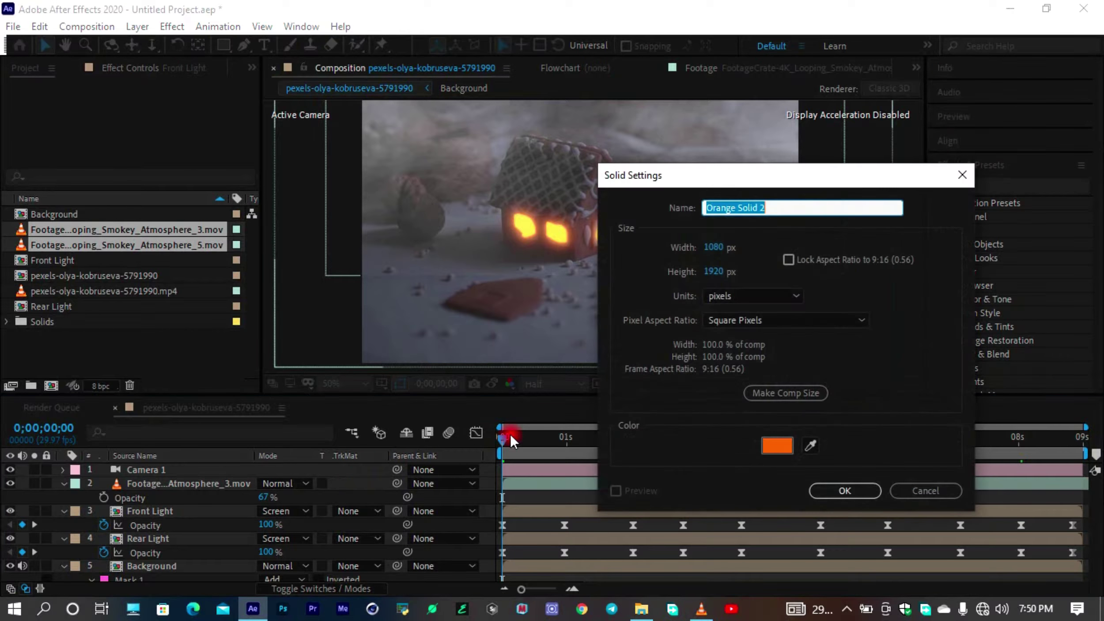
key("Return")
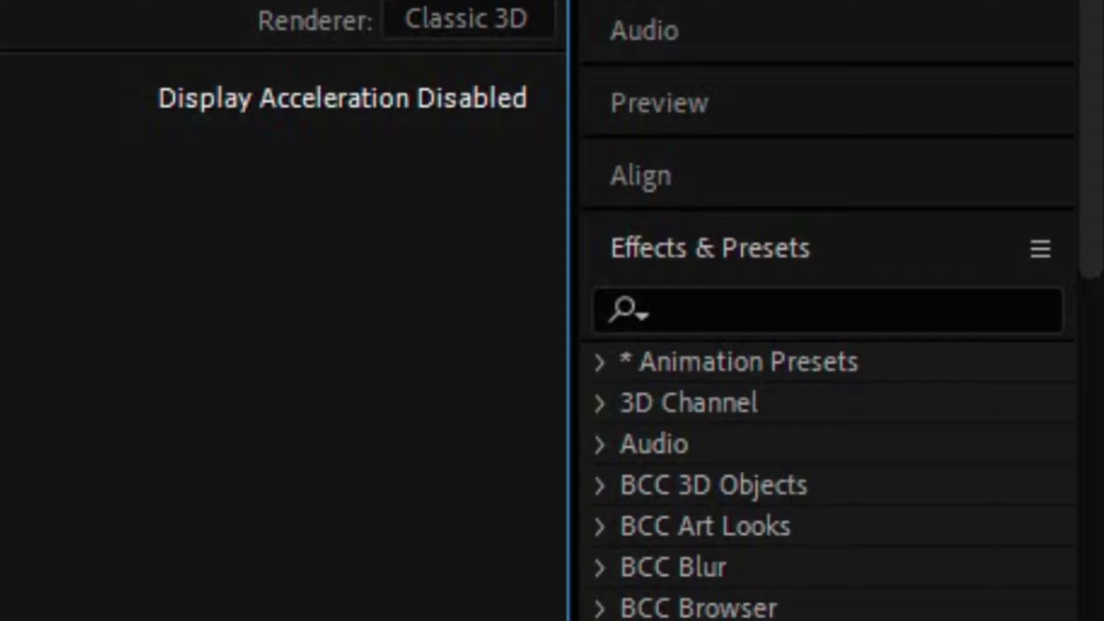
- Apply the Fractal Noise effect to the new orange solid
left_click(726, 312)
type("frac")
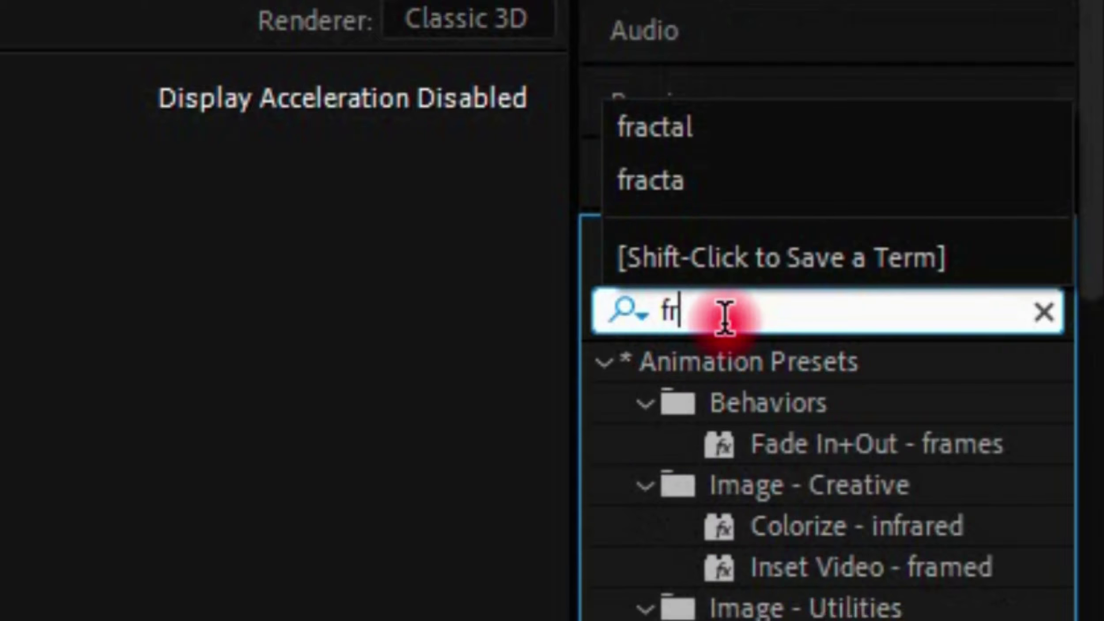
type("t")
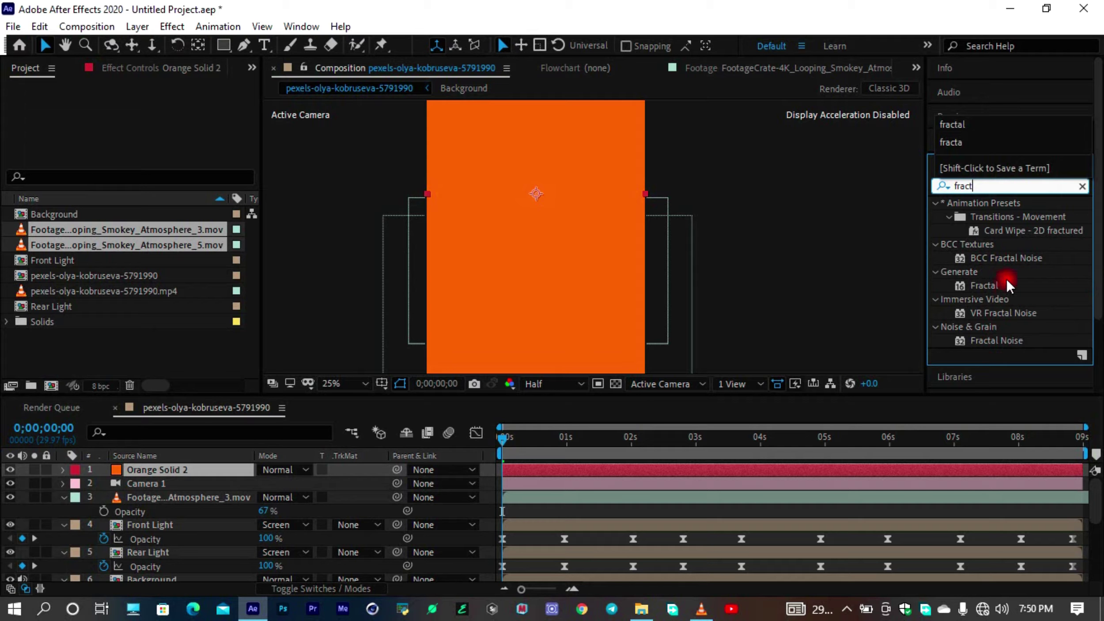
double_click(989, 341)
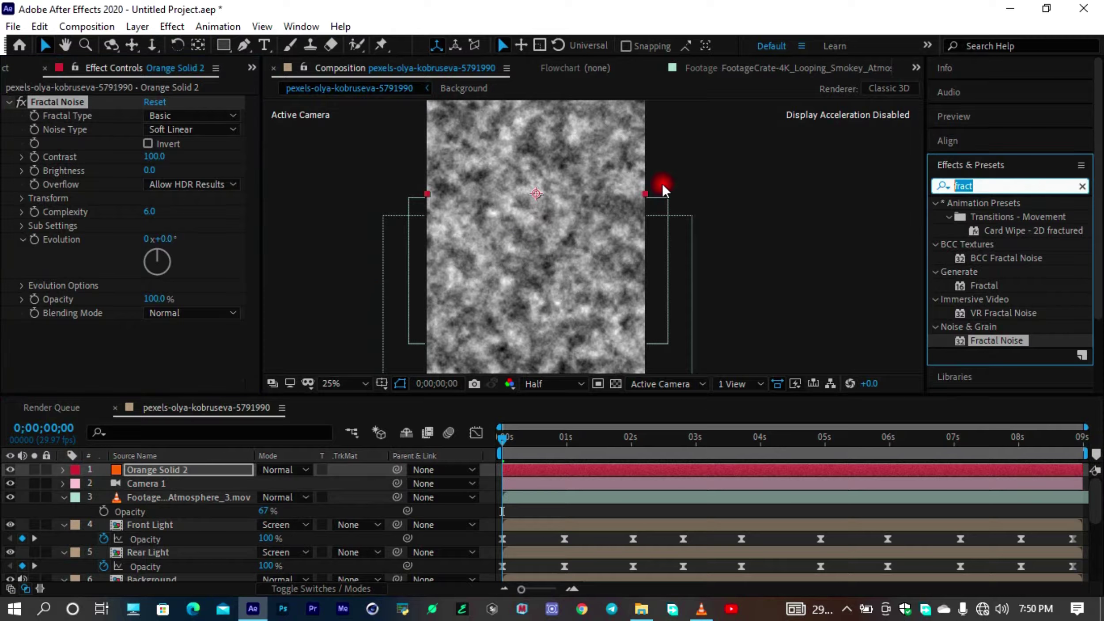
- Apply Radial Blur to the fractal noise solid and set its type to Zoom
type("radial b")
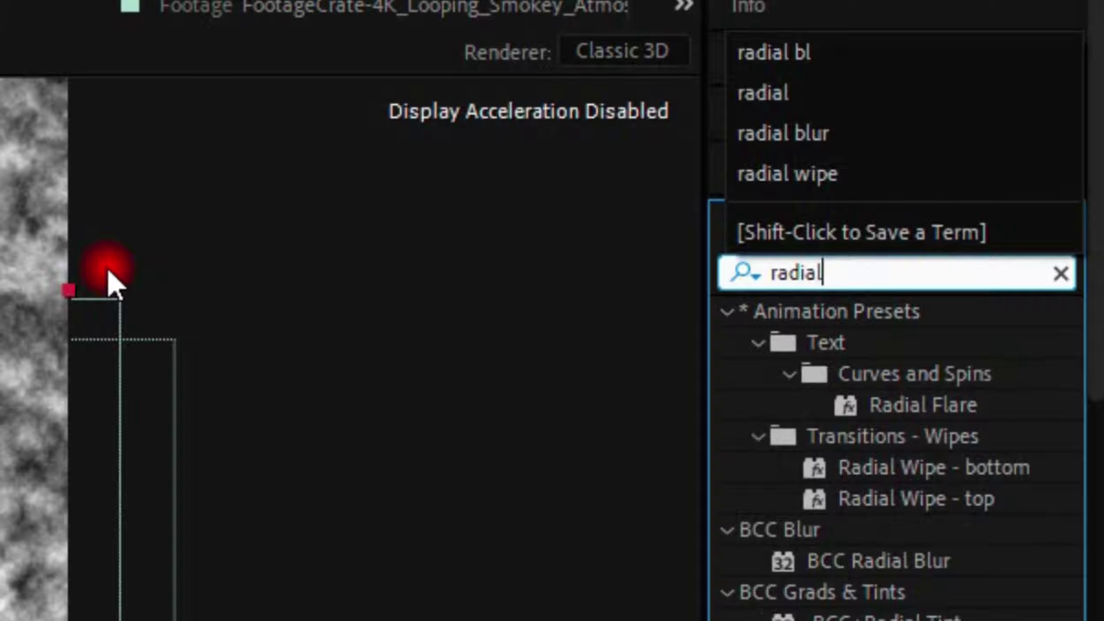
type("lu")
double_click(856, 436)
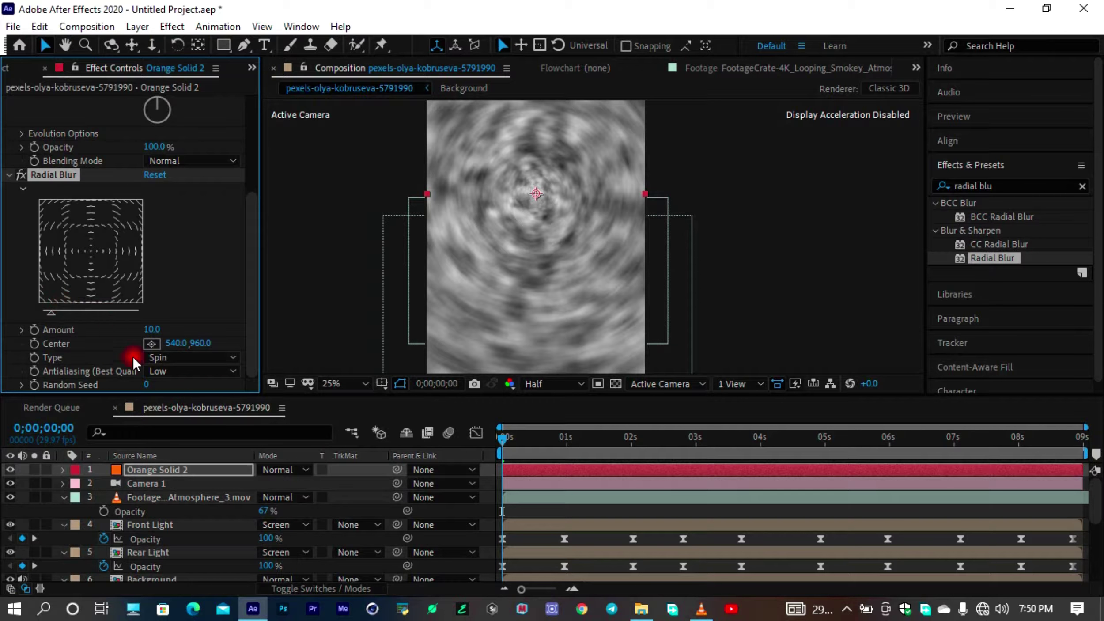
left_click(159, 358)
left_click(182, 392)
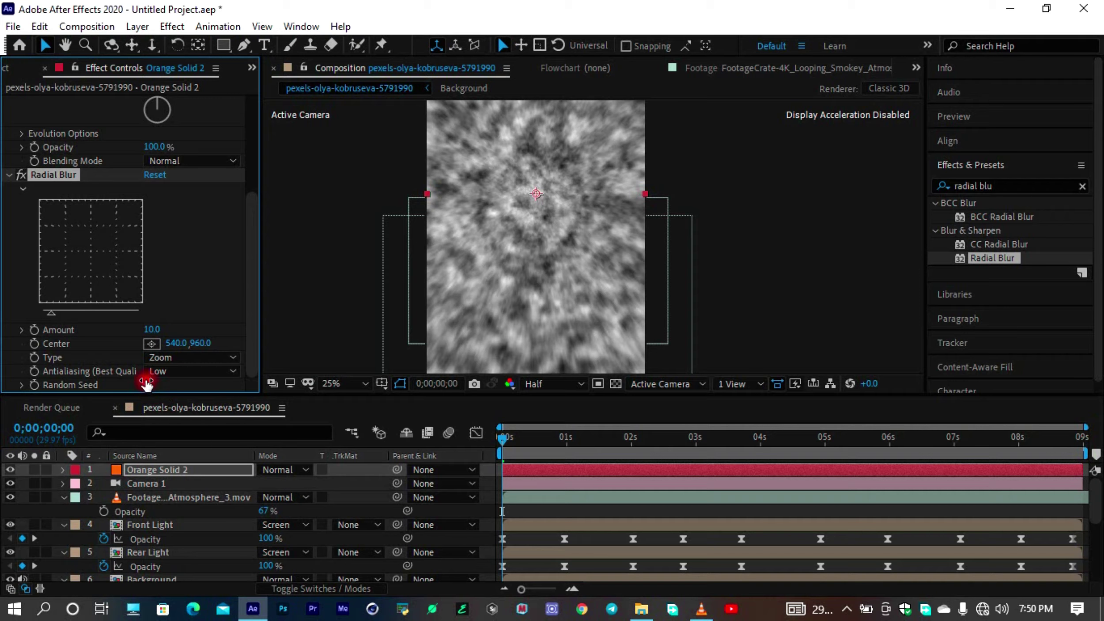
- Set the Radial Blur amount to 177 and the solid layer's opacity to 52%
left_click(151, 343)
mouse_move(270, 329)
left_mouse_down()
mouse_move(293, 328)
mouse_move(276, 330)
left_mouse_up()
key("t")
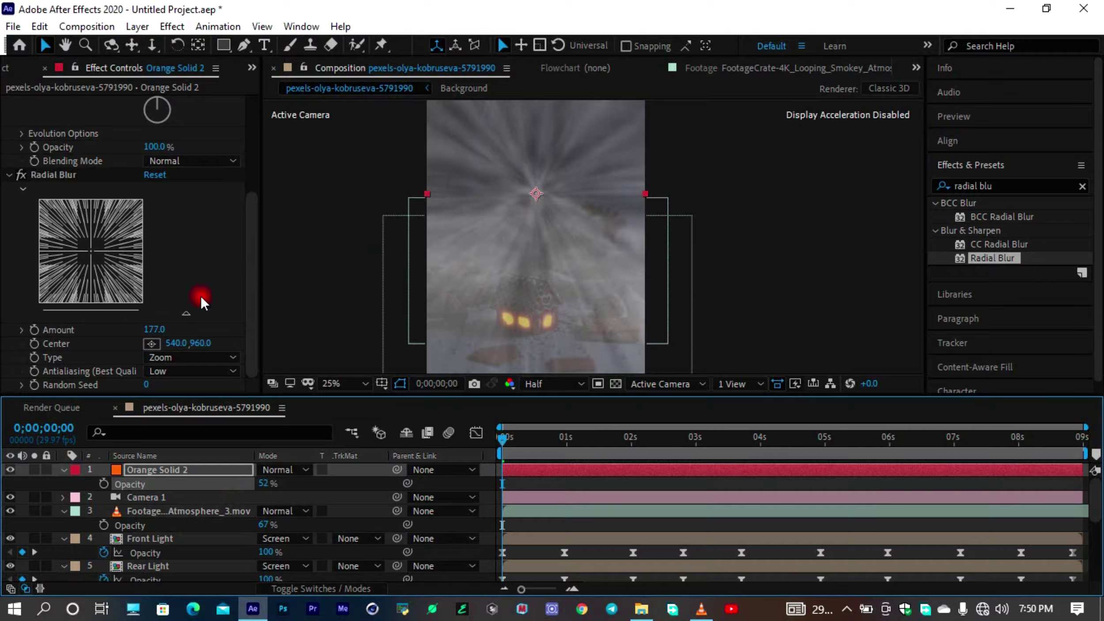
- Center the Radial Blur on the house's glowing windows at 484, 1576 and apply the Tint effect to Orange Solid 2
left_click(151, 344)
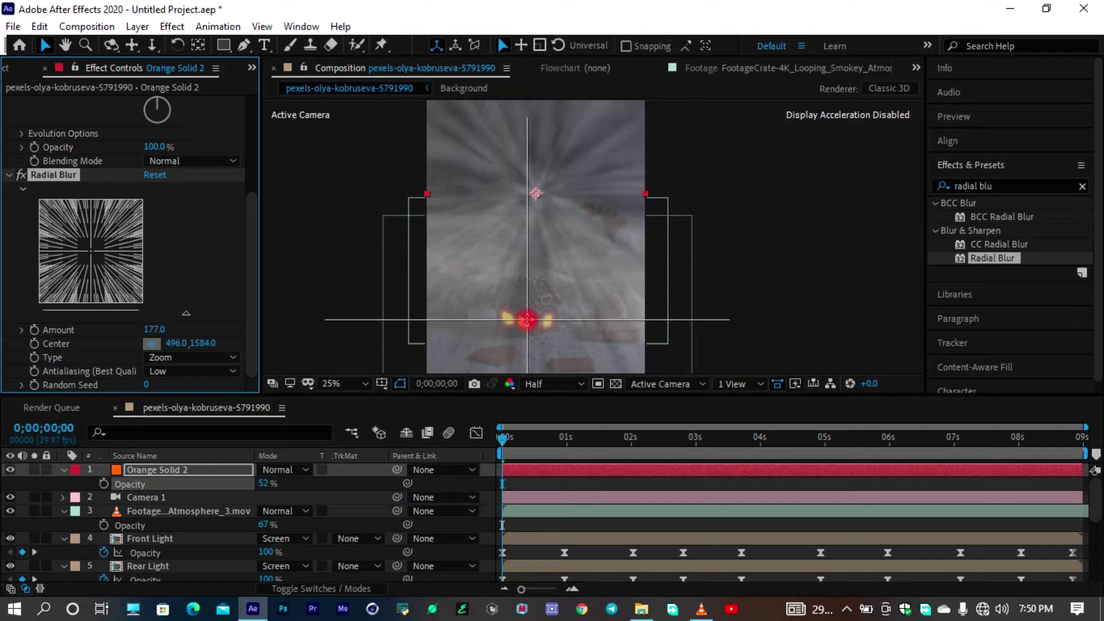
left_click(527, 319)
left_click(992, 186)
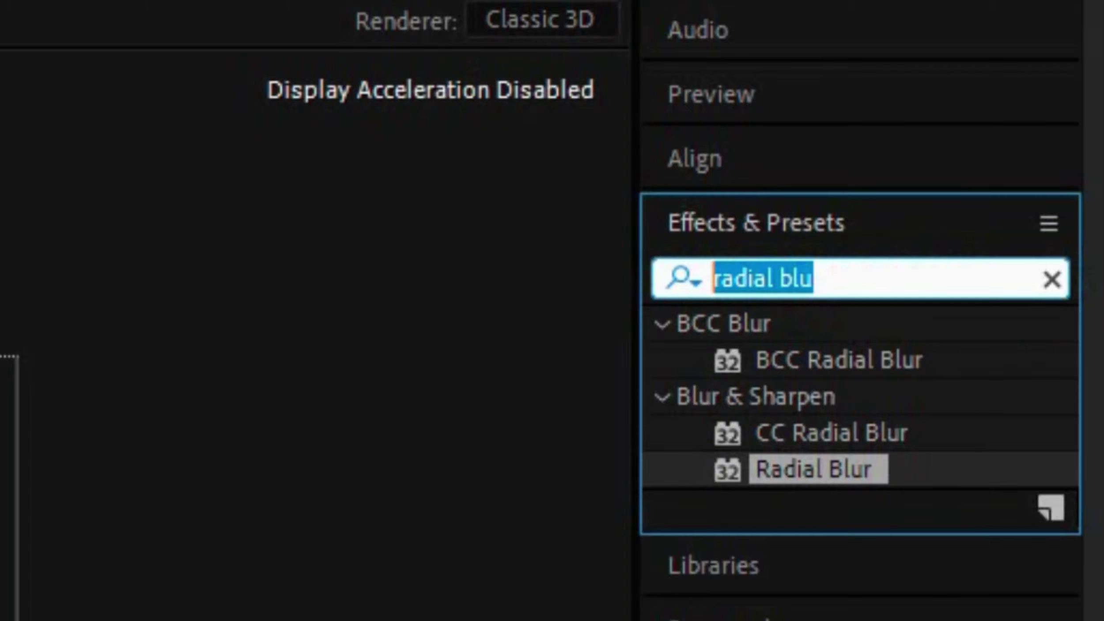
type("tint")
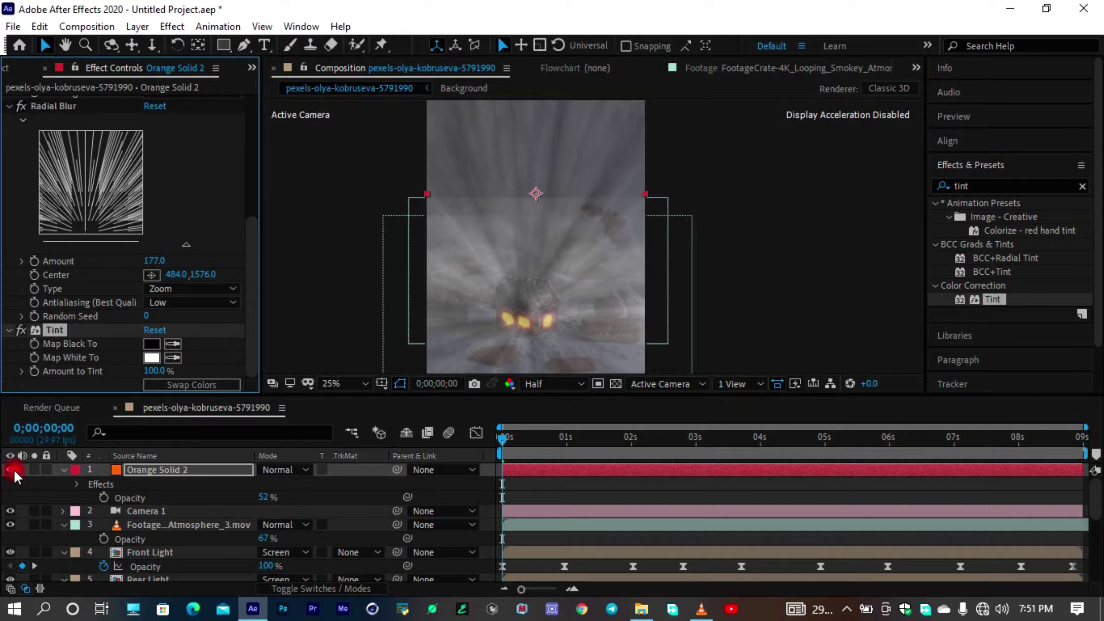
- Hide the solid temporarily and sample the yellow window glow as the Tint's Map White To color
left_click(10, 469)
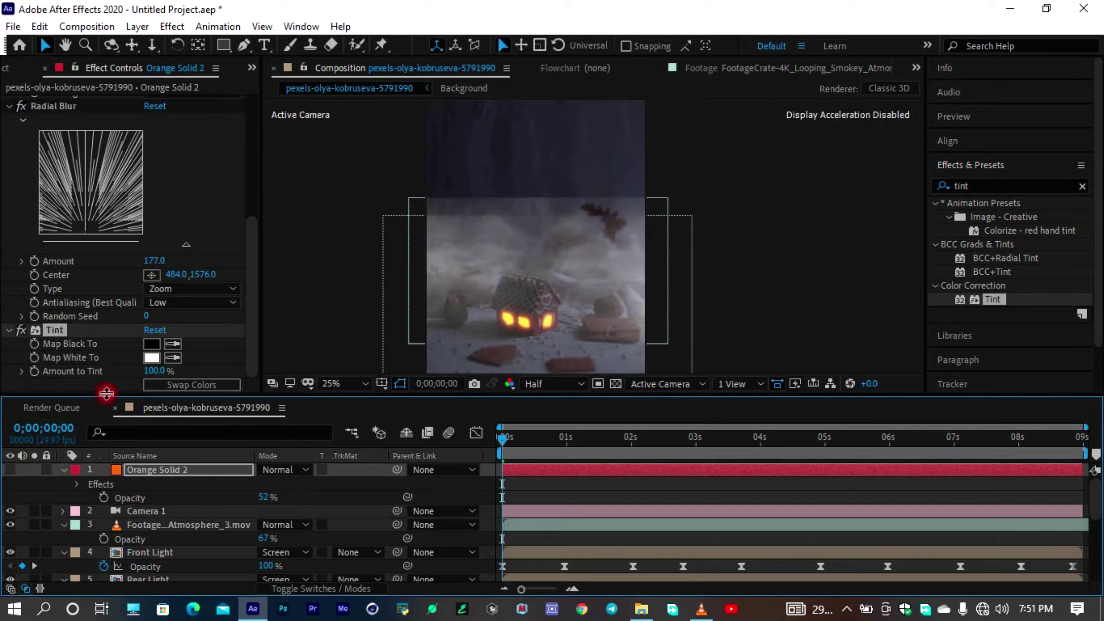
scroll(568, 325, "up", 3)
left_click_drag(564, 327, 587, 106)
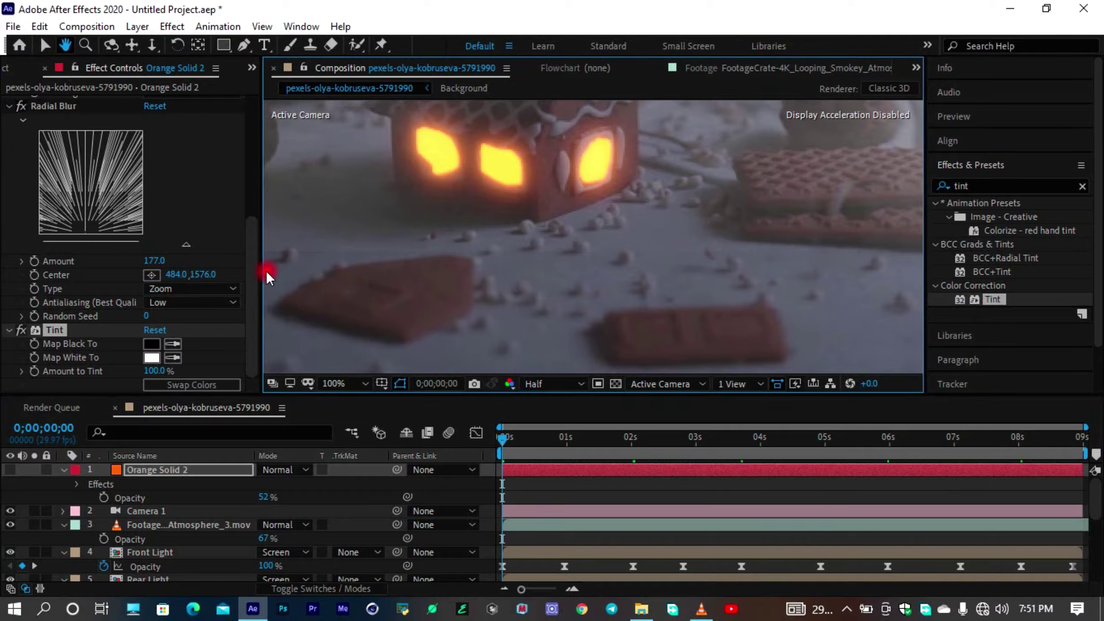
left_click(492, 177)
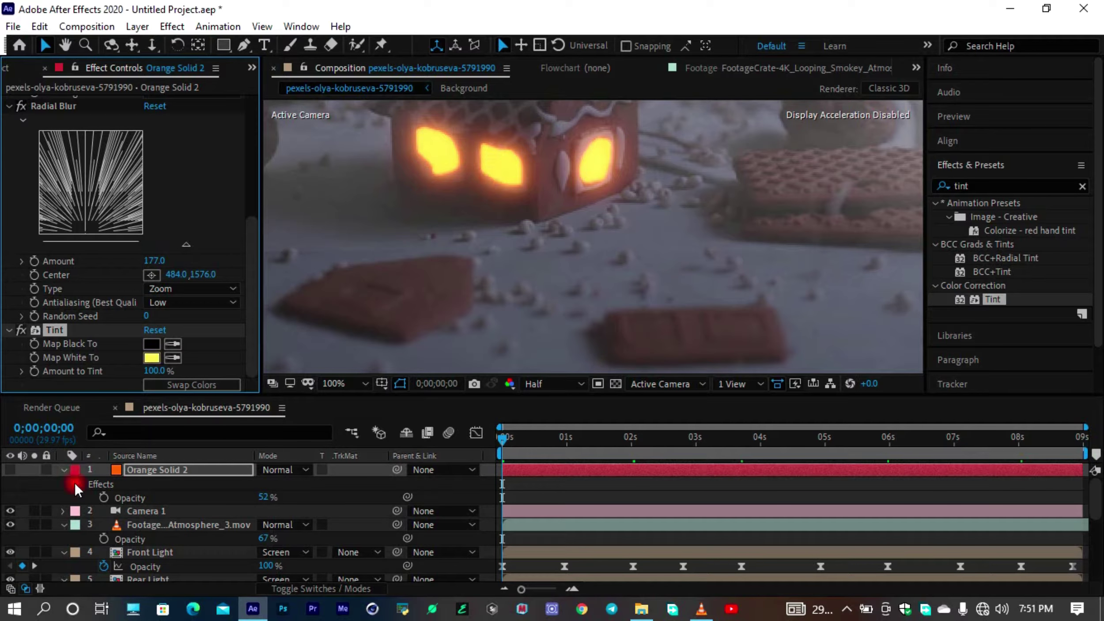
left_click(10, 470)
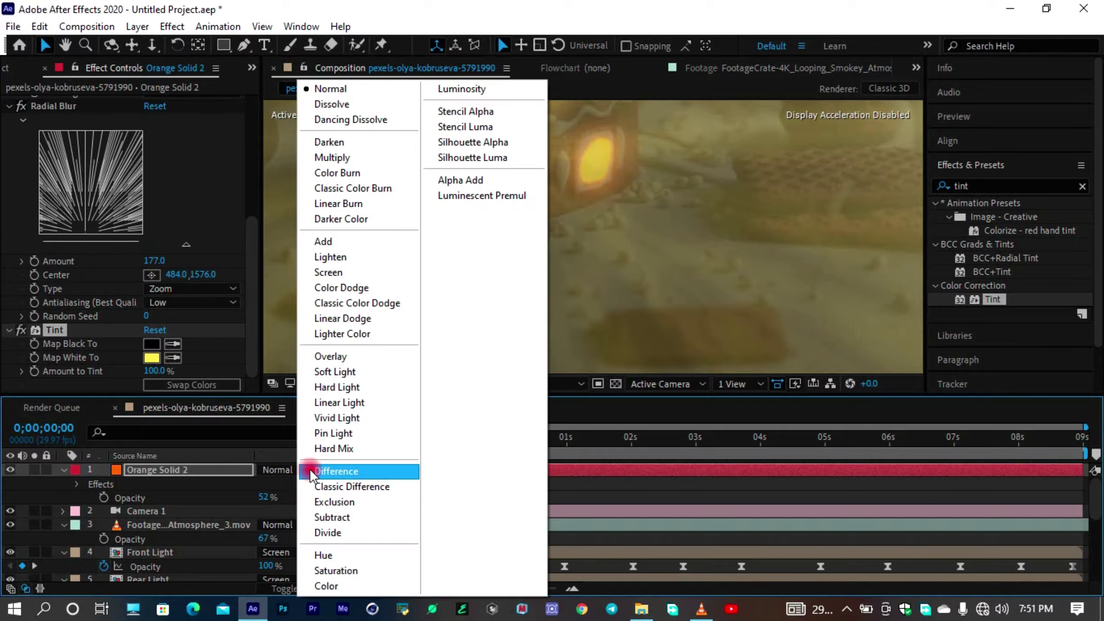
- Set Orange Solid 2 to the Screen blending mode and its opacity to 100%
left_click(329, 272)
left_click_drag(258, 505, 311, 493)
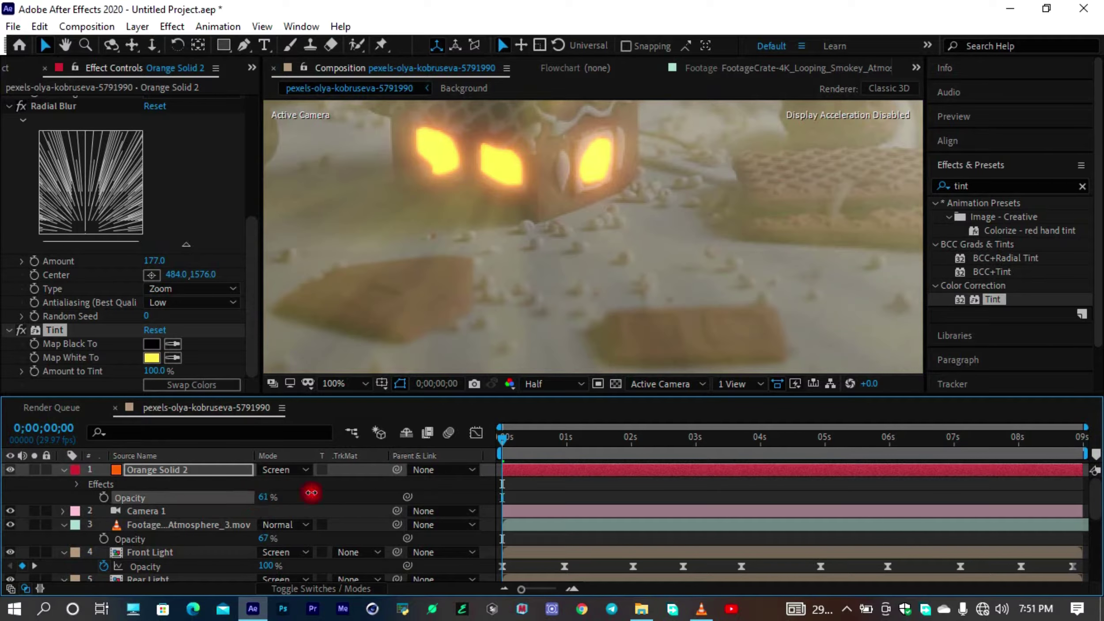
scroll(732, 208, "down", 4)
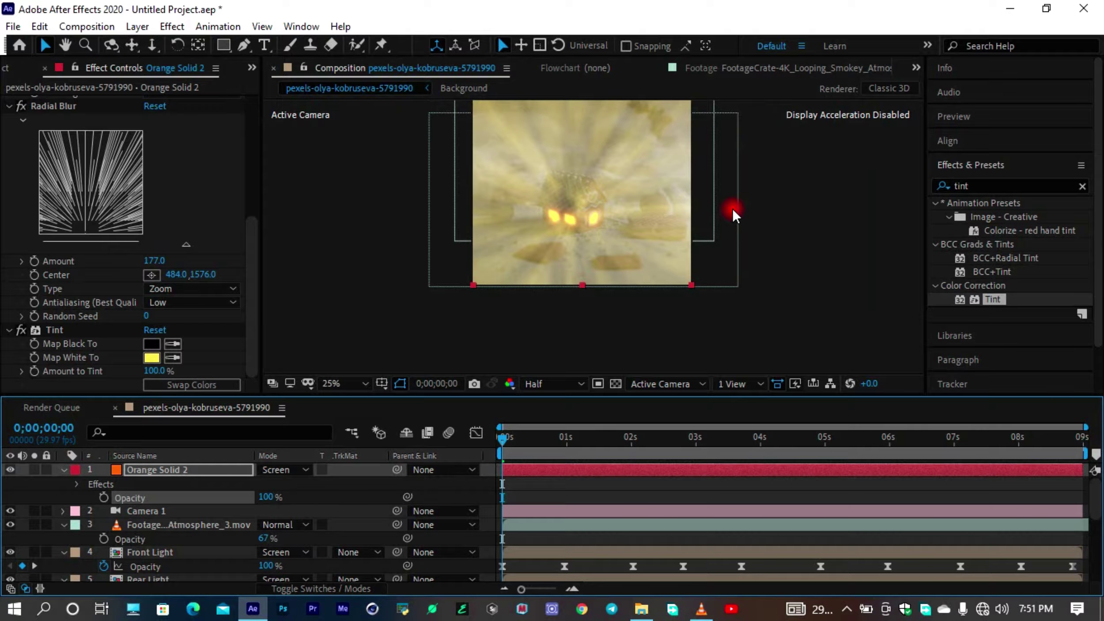
- Draw masks on Orange Solid 2 around the middle window so light rays spill from it onto the ground
scroll(585, 228, "up", 3)
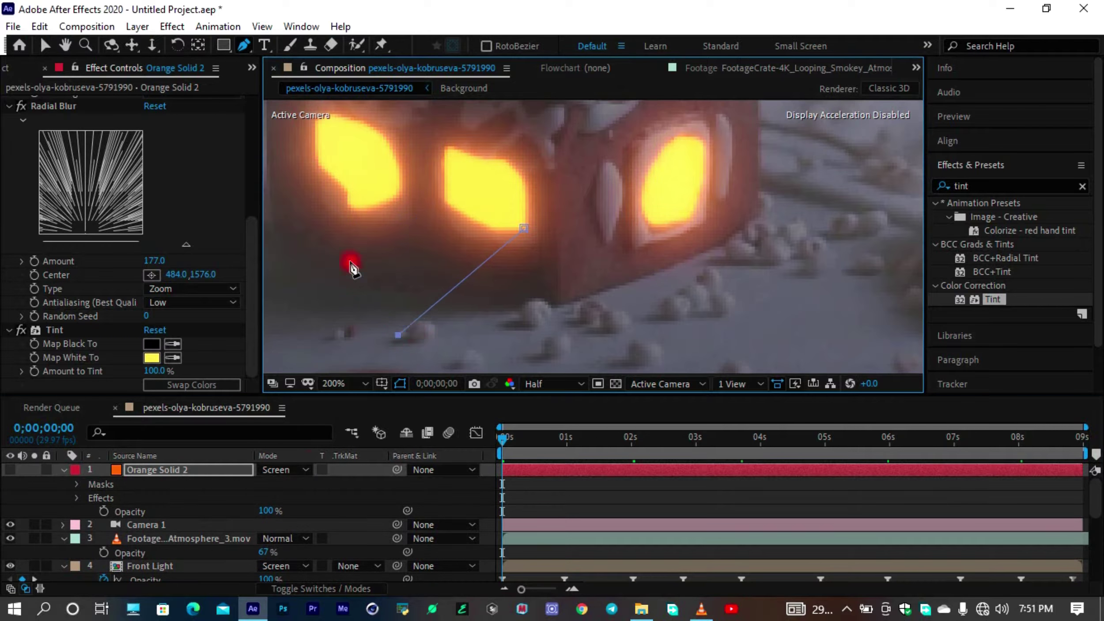
left_click_drag(501, 232, 525, 223)
left_click(528, 199)
left_click(524, 178)
left_click(508, 162)
left_click(418, 270)
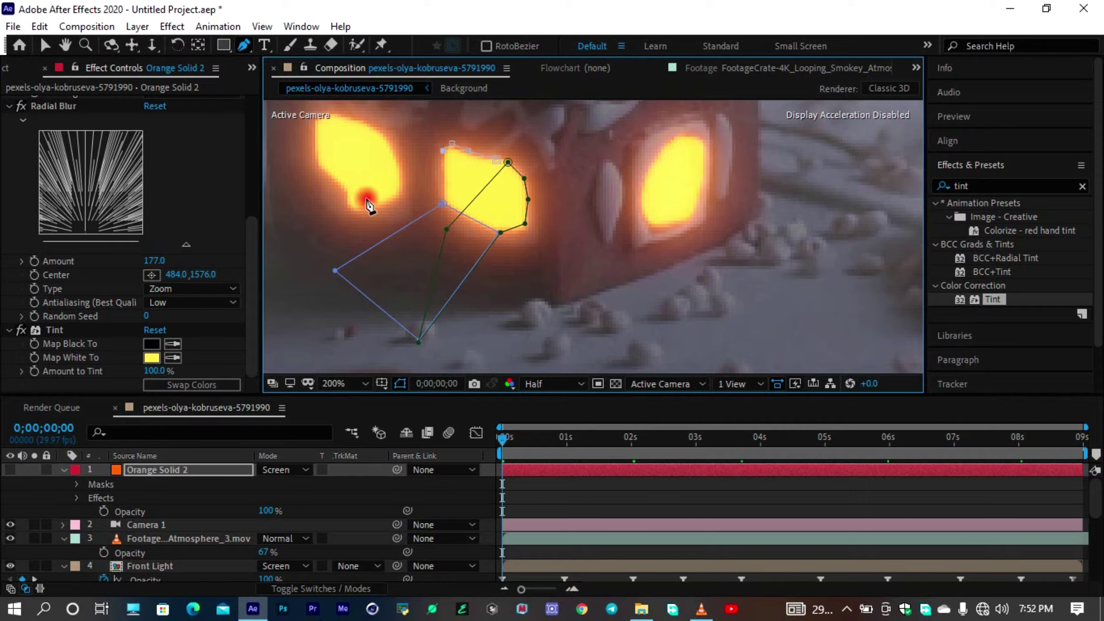
left_click(327, 202)
left_click(442, 173)
left_click(335, 270)
key("v")
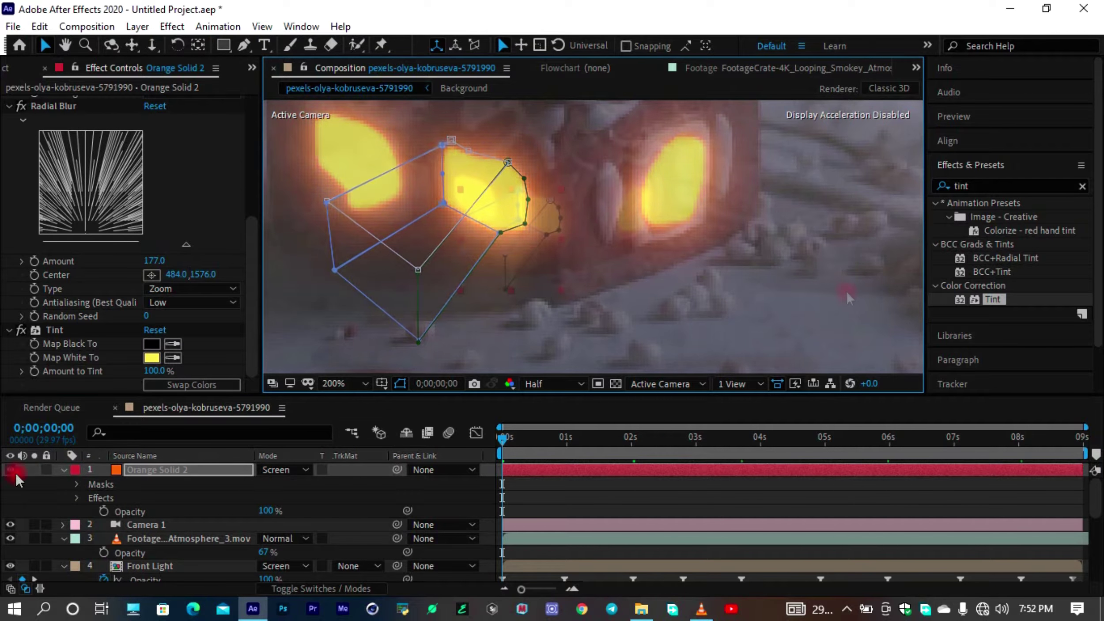
key("comma")
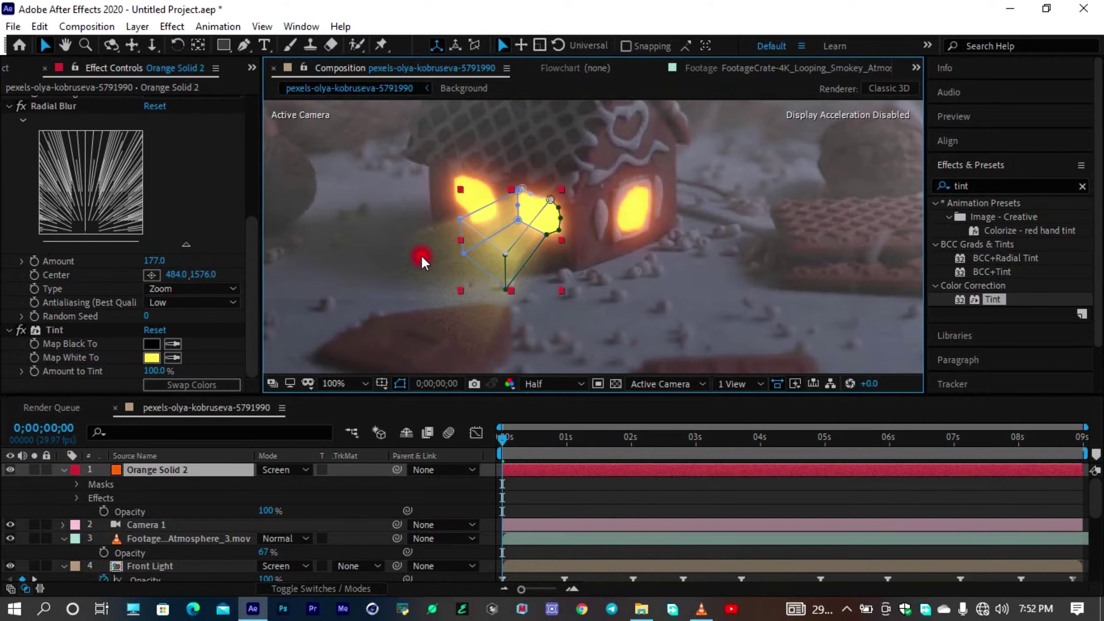
left_click(474, 259)
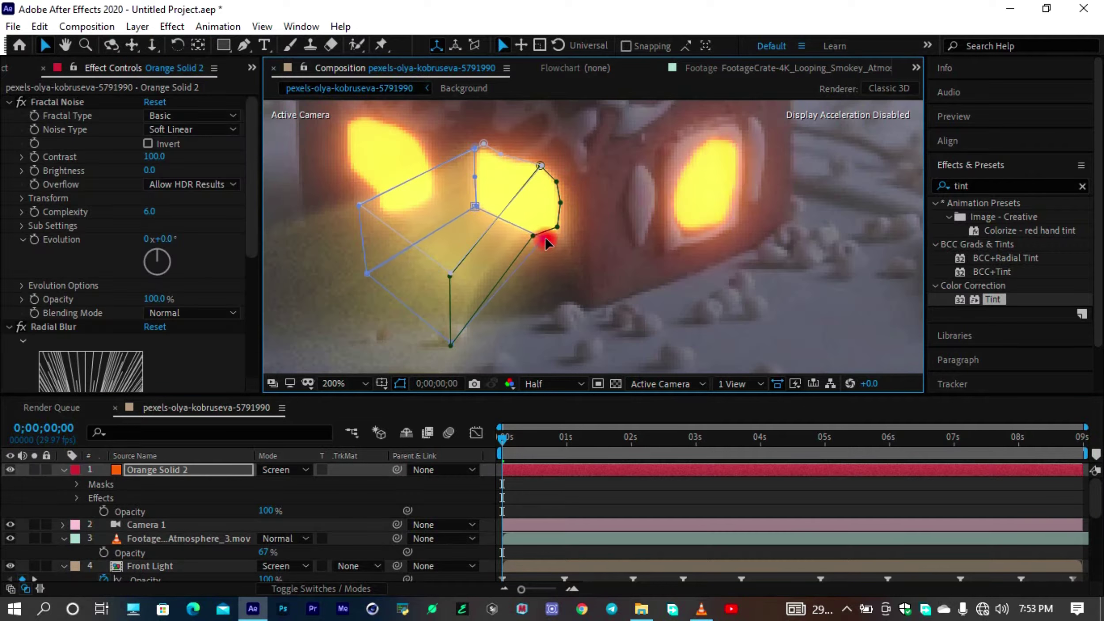
- Draw masks on Orange Solid 2 that project light rays from the house's leftmost window
scroll(537, 239, "up", 2)
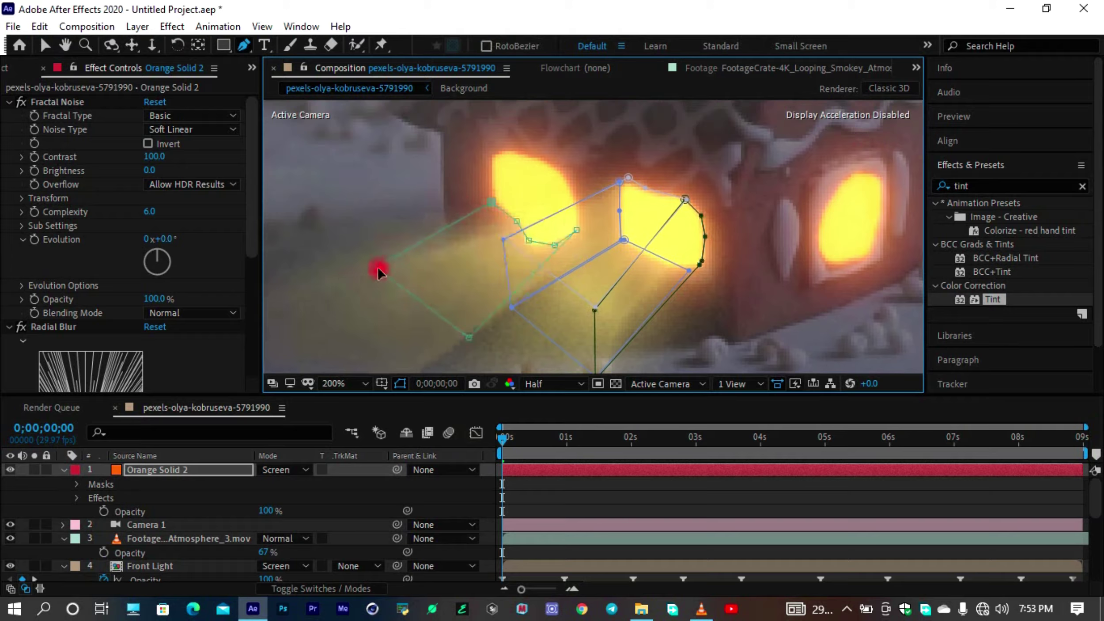
left_click(574, 303)
left_click(443, 226)
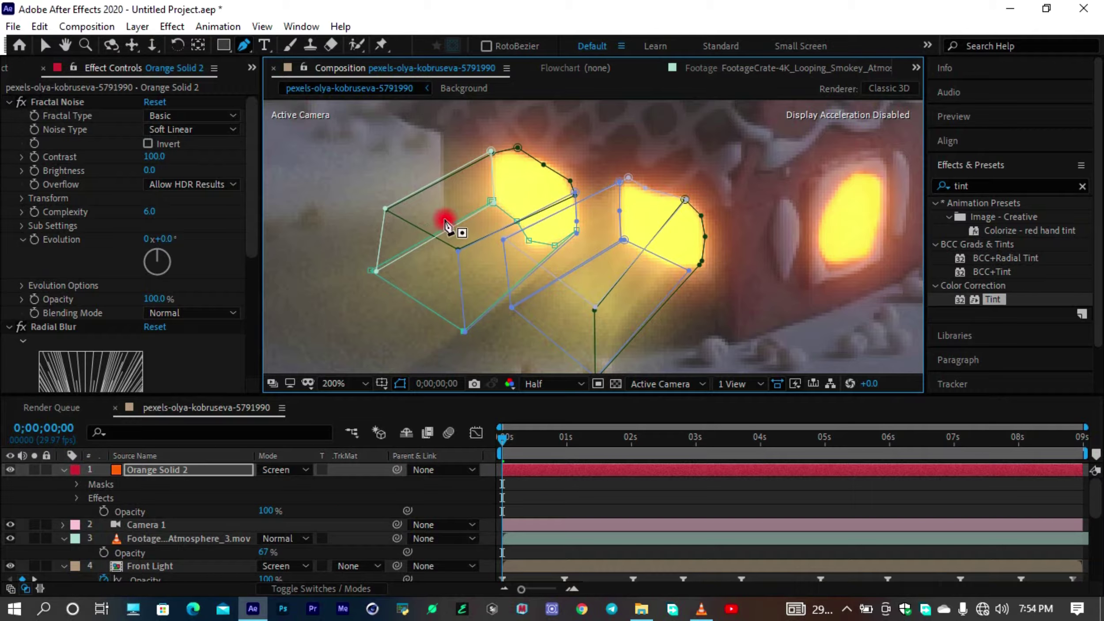
left_click(472, 260)
- Mask the light rays coming out of the window on the house's right wall
left_click(529, 197)
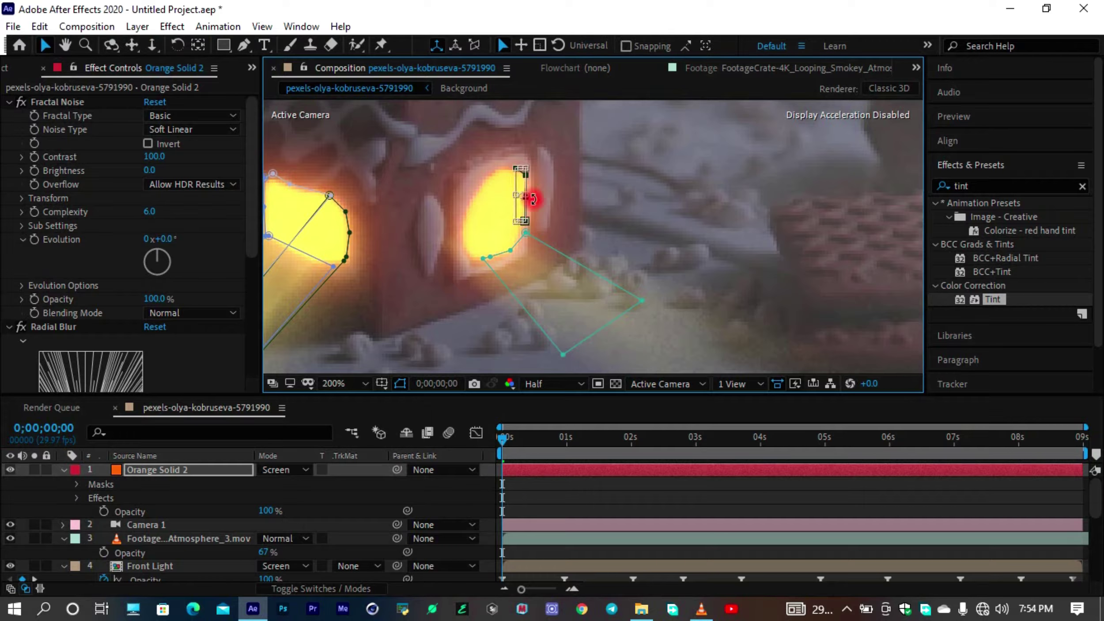
left_click(526, 231)
left_click(639, 297)
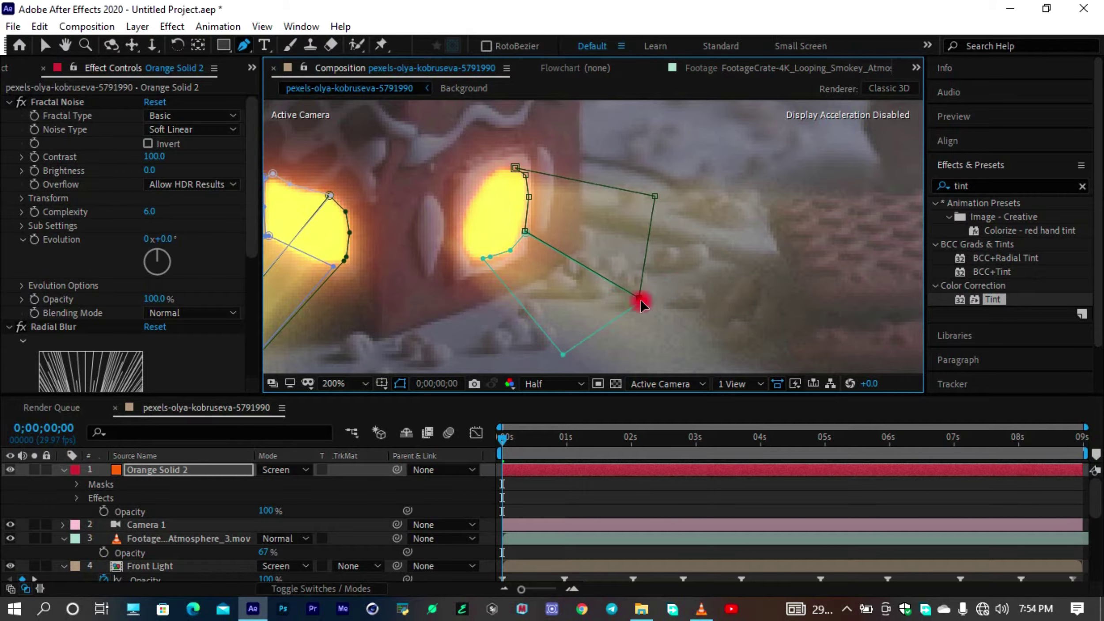
left_click(609, 224)
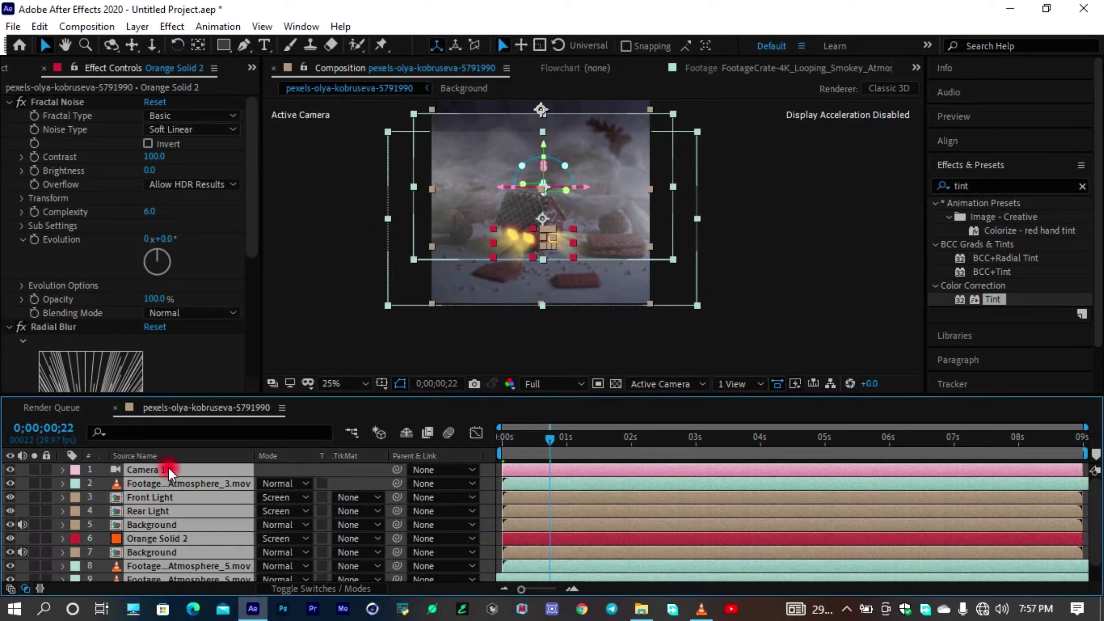
- Create a new 1080 x 1920 px orange solid, apply the Video Copilot Element effect and open its scene setup
key("ctrl+y")
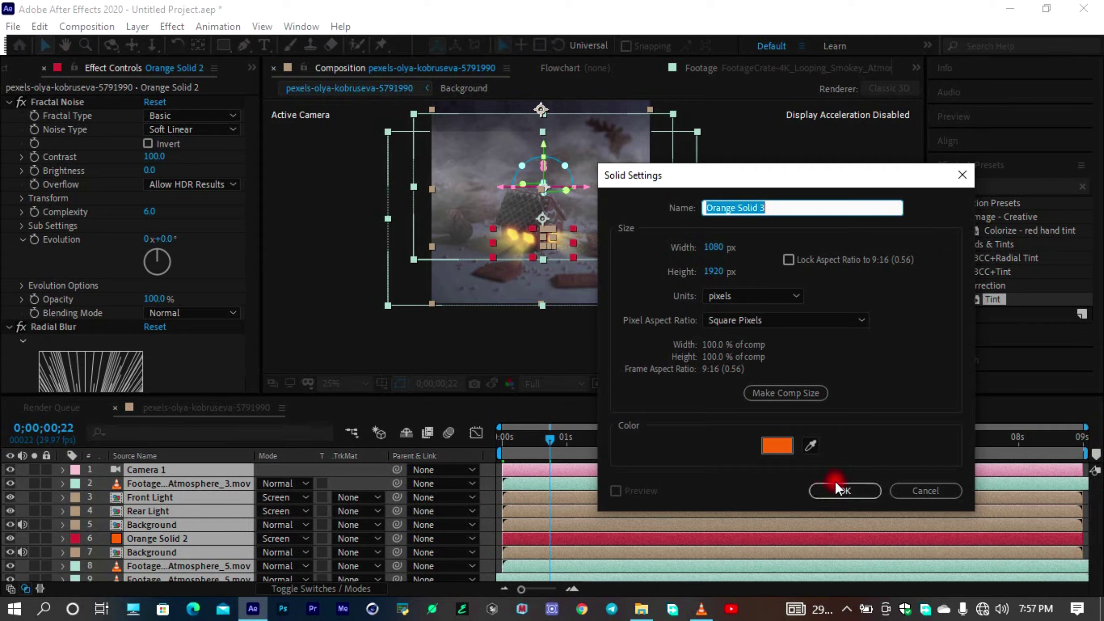
left_click(835, 490)
left_click(171, 27)
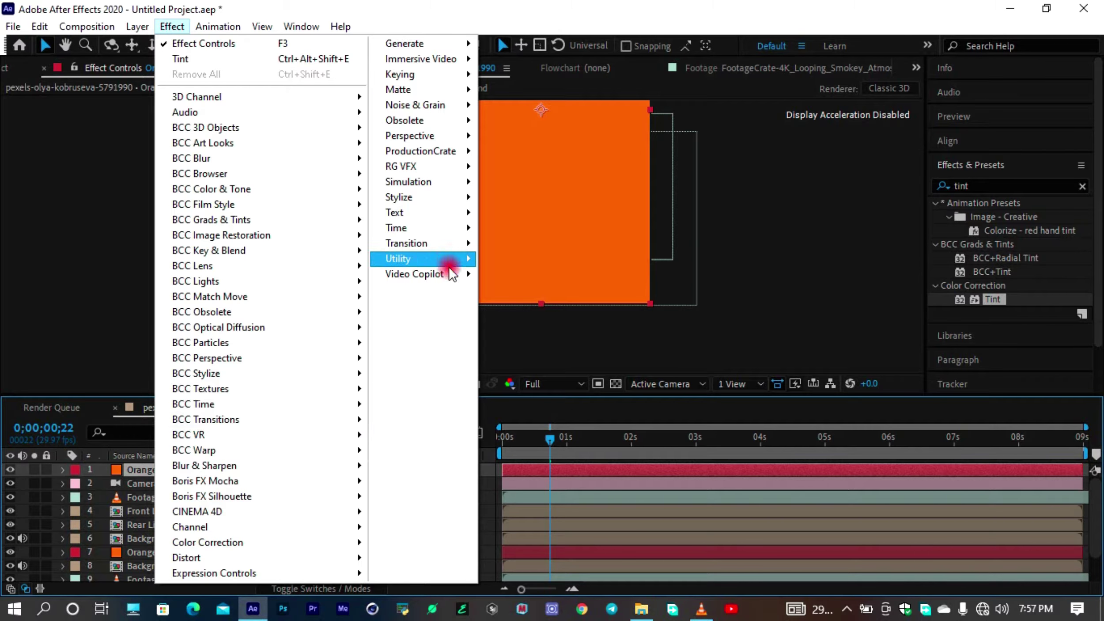
mouse_move(449, 273)
left_click(509, 282)
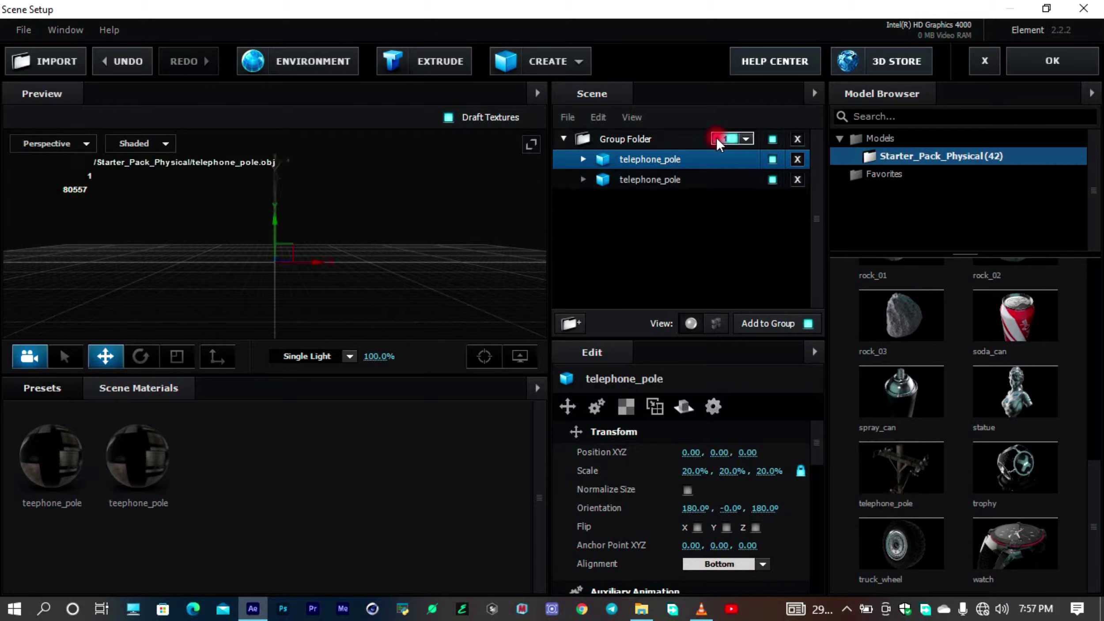
- Undo the duplicate telephone_pole model in the Element scene and accept the setup with the remaining pole
key("ctrl+z")
left_click(1060, 58)
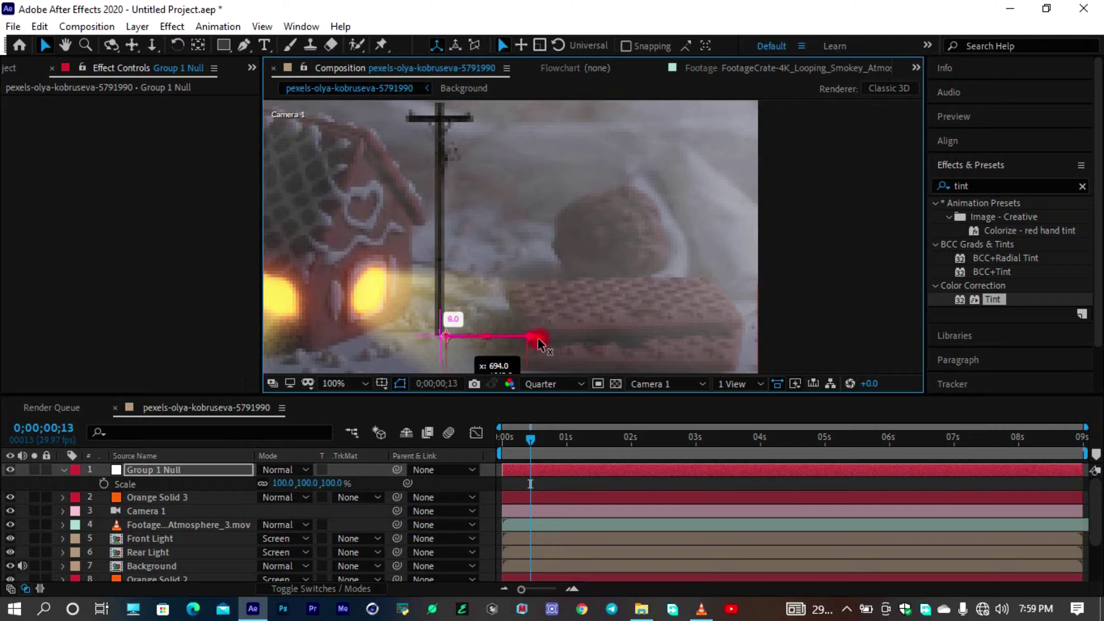
mouse_move(538, 337)
left_mouse_down()
mouse_move(547, 342)
mouse_move(469, 368)
left_mouse_up()
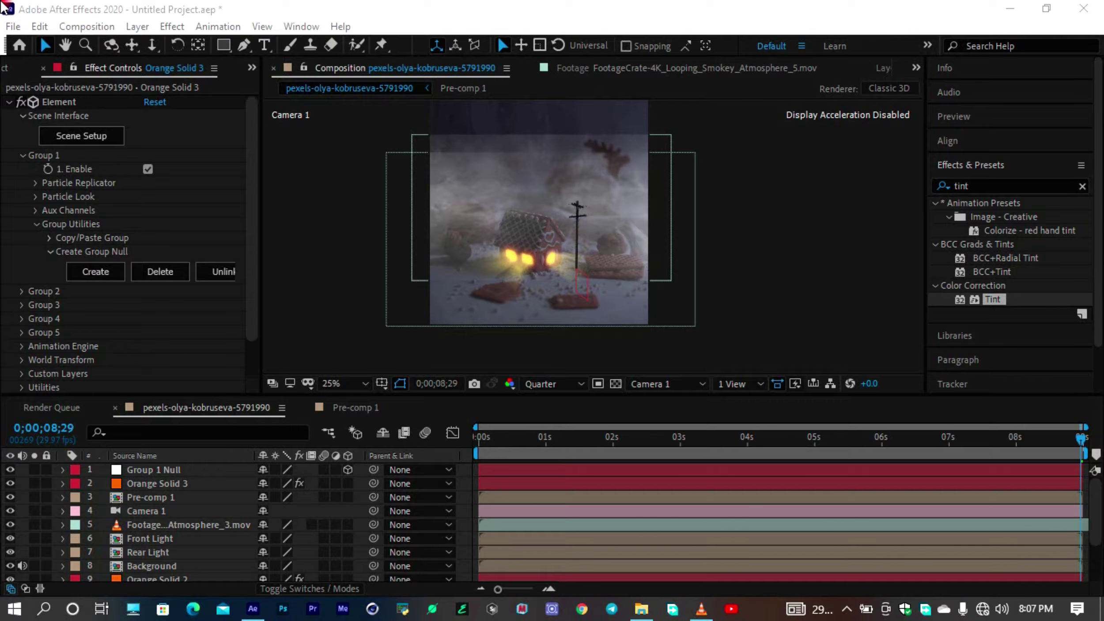
- Duplicate Camera 1 and rename the copy Street Light Camera
left_click(181, 514)
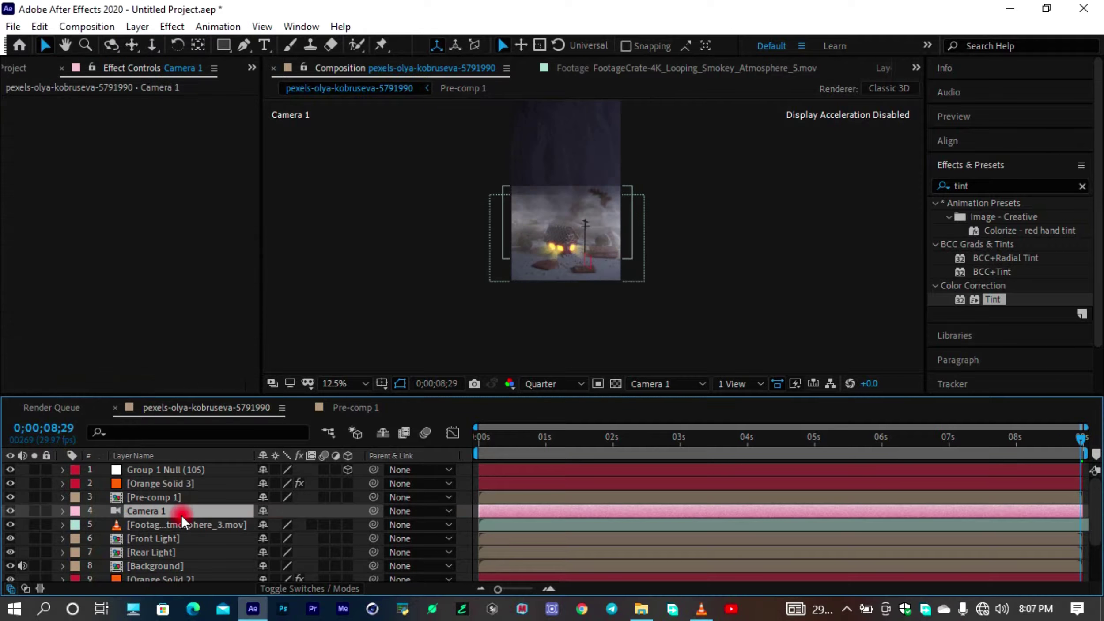
key("ctrl+d")
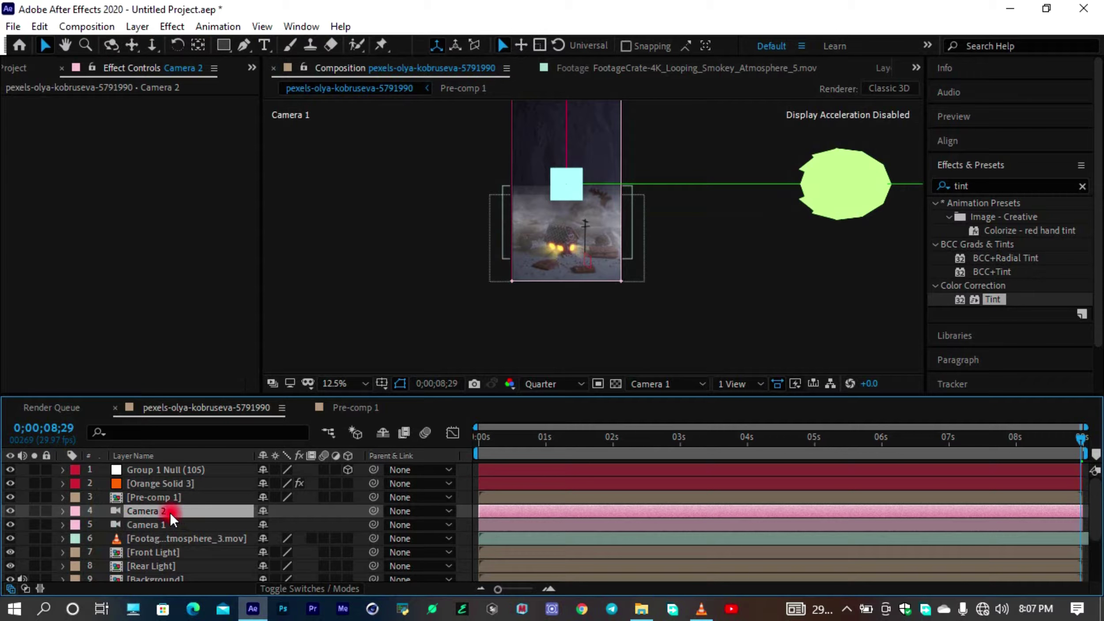
key("Return")
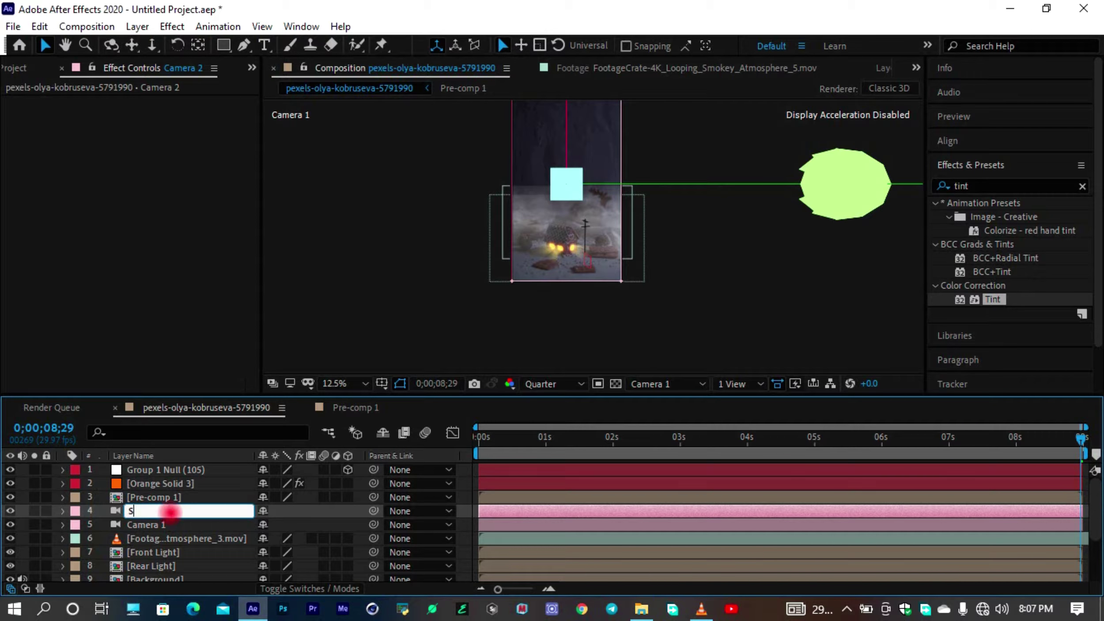
type("Street Light Camera")
key("Return")
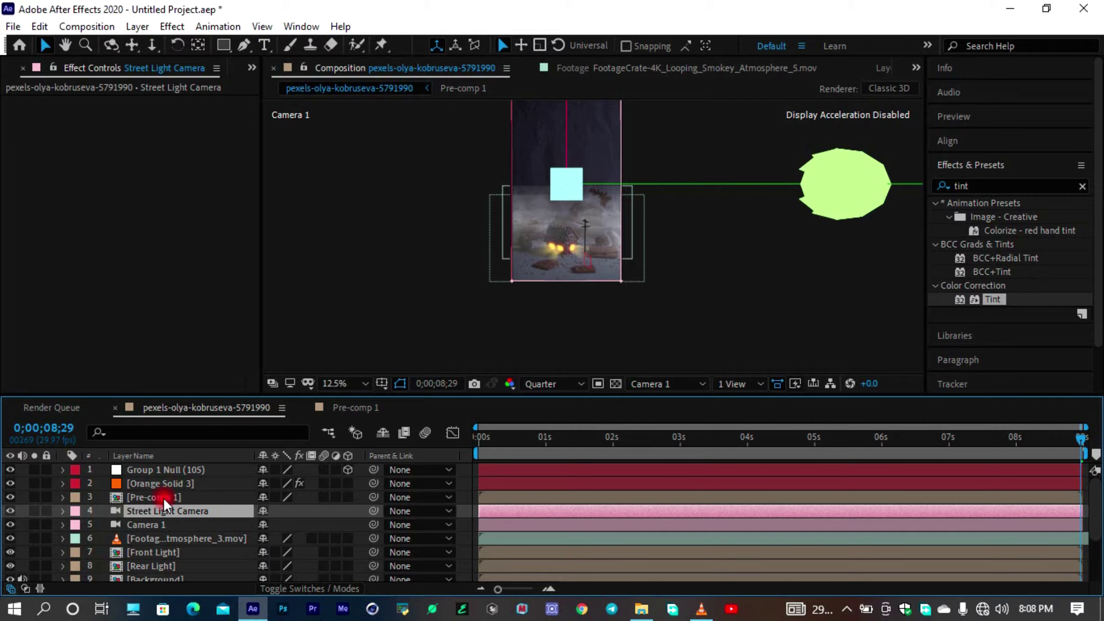
- Pre-compose the group null, Orange Solid 3 and Street Light Camera as StreetLight, and return to the main composition
left_click(163, 498, "ctrl")
left_click(173, 485, "ctrl")
left_click(178, 467, "ctrl")
right_click(178, 468)
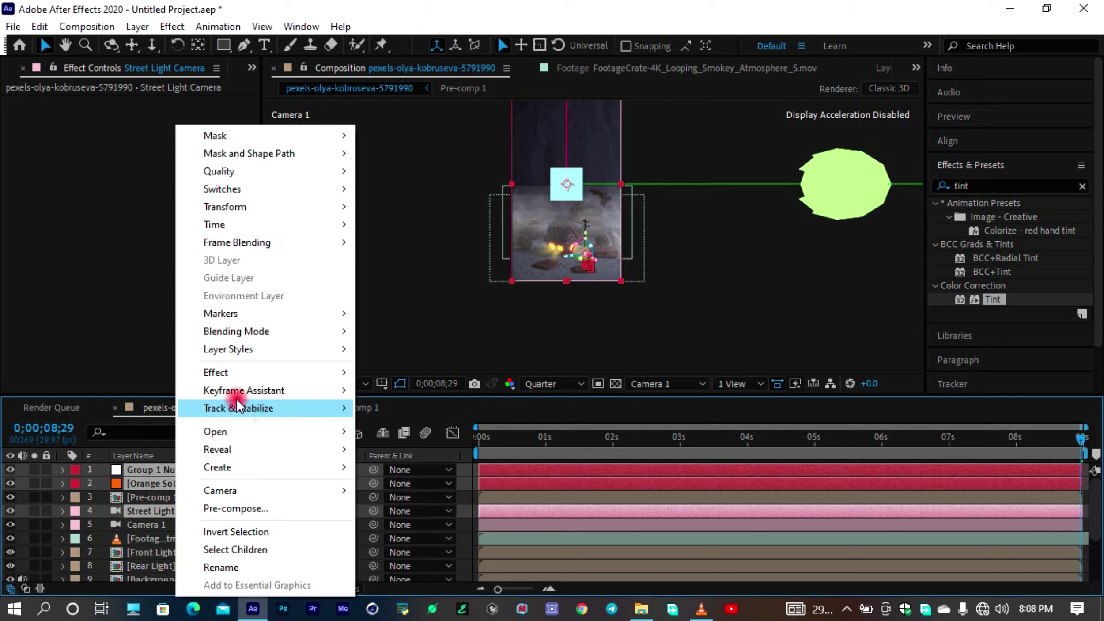
left_click(236, 508)
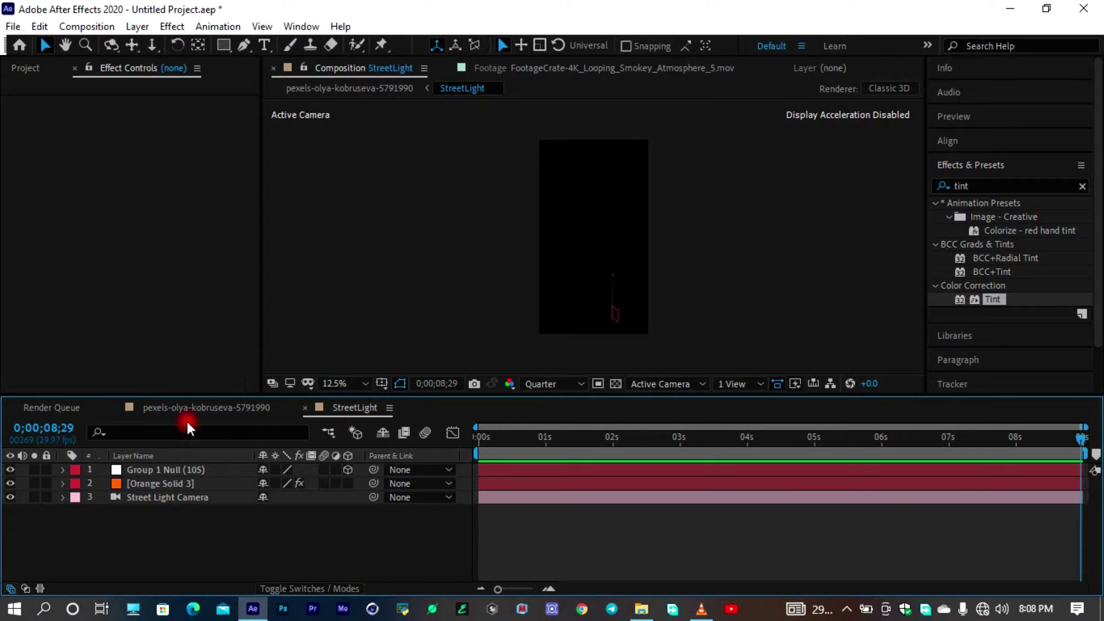
left_click(189, 413)
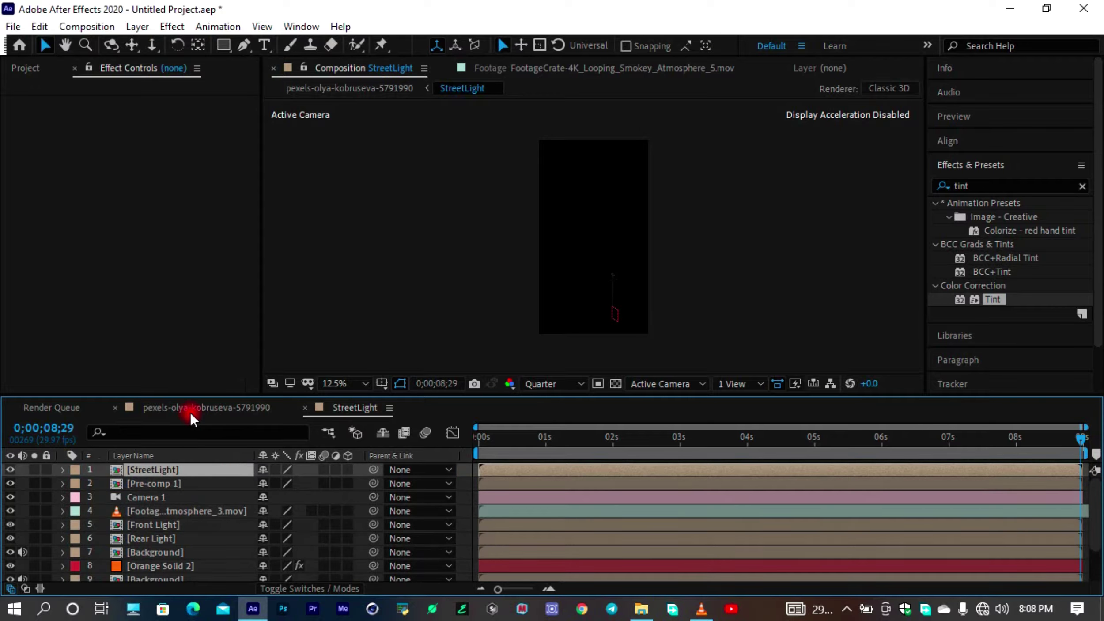
- Duplicate the StreetLight pre-comp and turn the StreetLight layers into 3D layers
key("v")
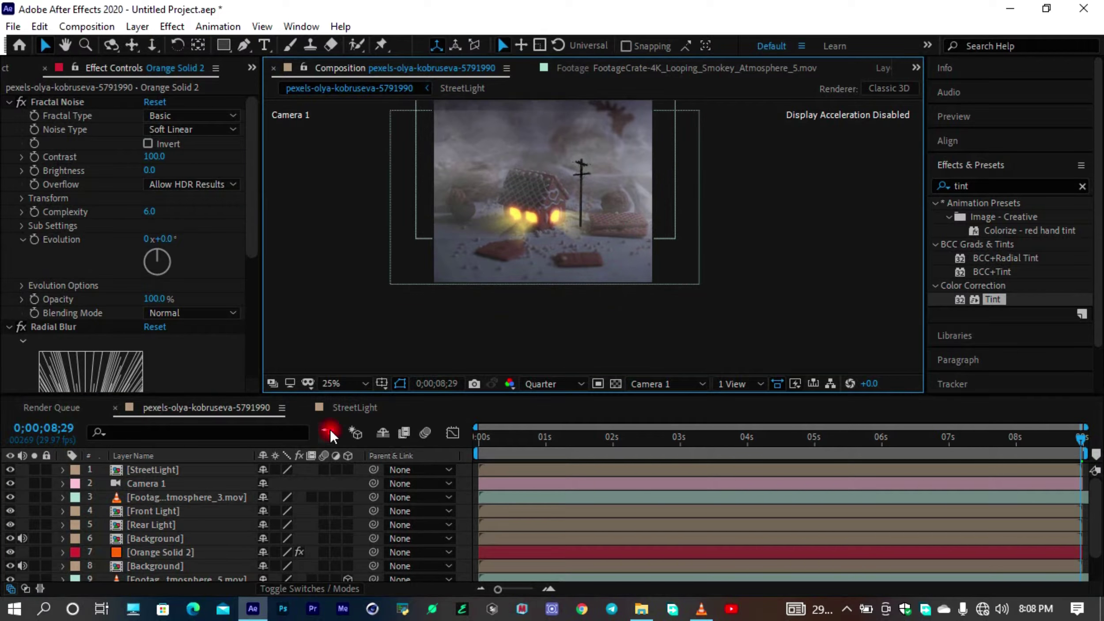
left_click(174, 469)
key("ctrl+d")
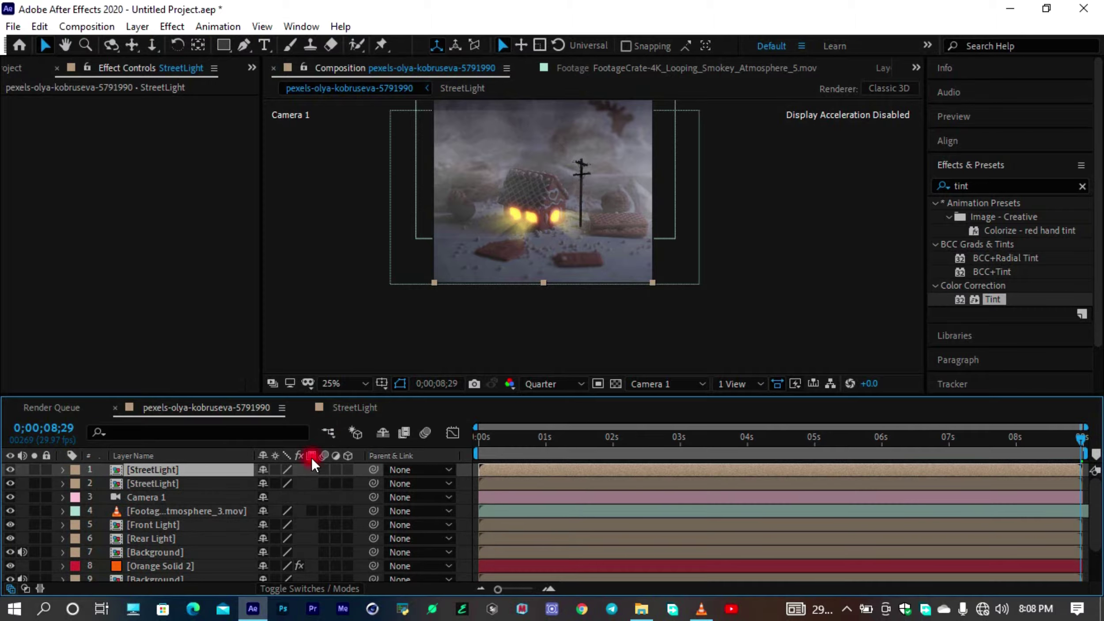
left_click(347, 470)
- Move the upper StreetLight layer's anchor point to the base of the pole
left_click(198, 45)
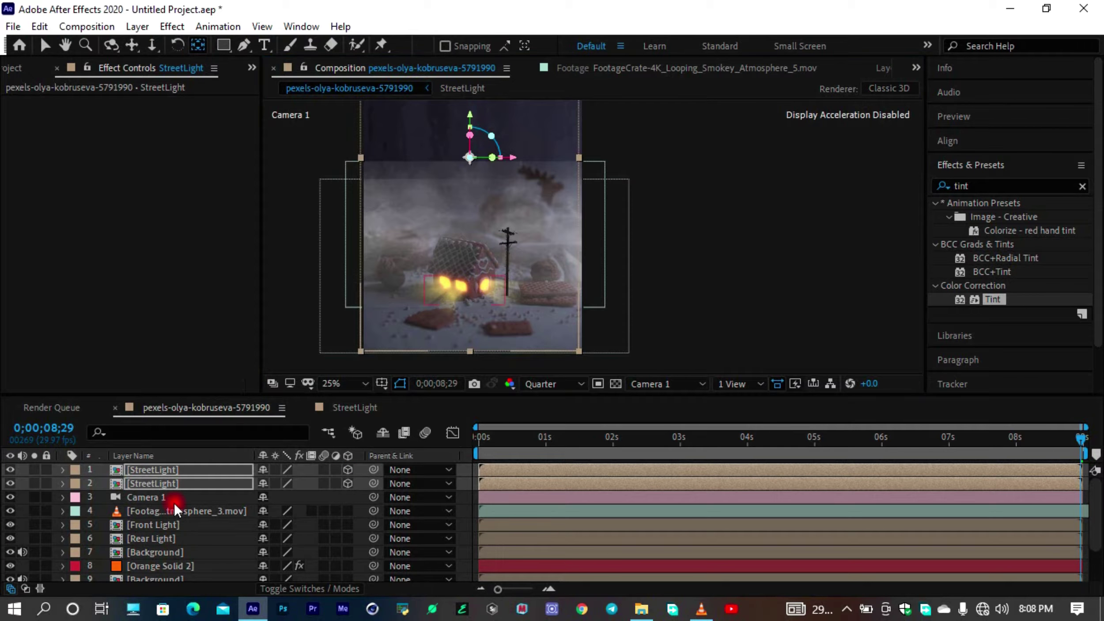
left_click(152, 538)
left_click(177, 470)
left_click_drag(471, 125, 552, 295)
scroll(505, 299, "up", 4)
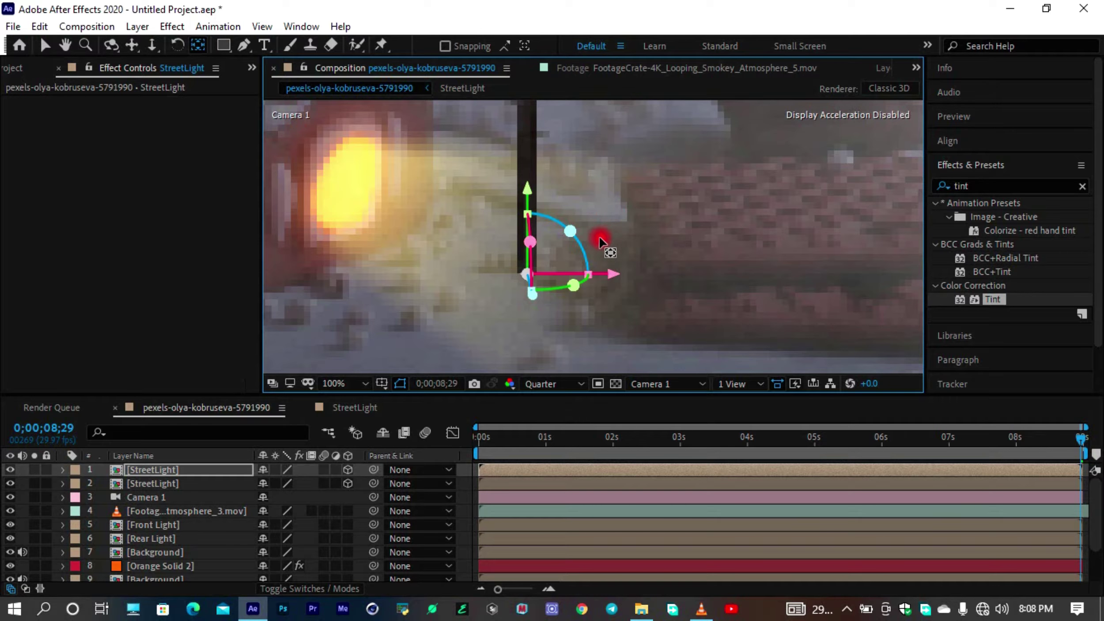
scroll(593, 239, "down", 2)
- Rotate the upper StreetLight copy flat onto the ground as a shadow and apply a black Fill effect to it
left_click(46, 45)
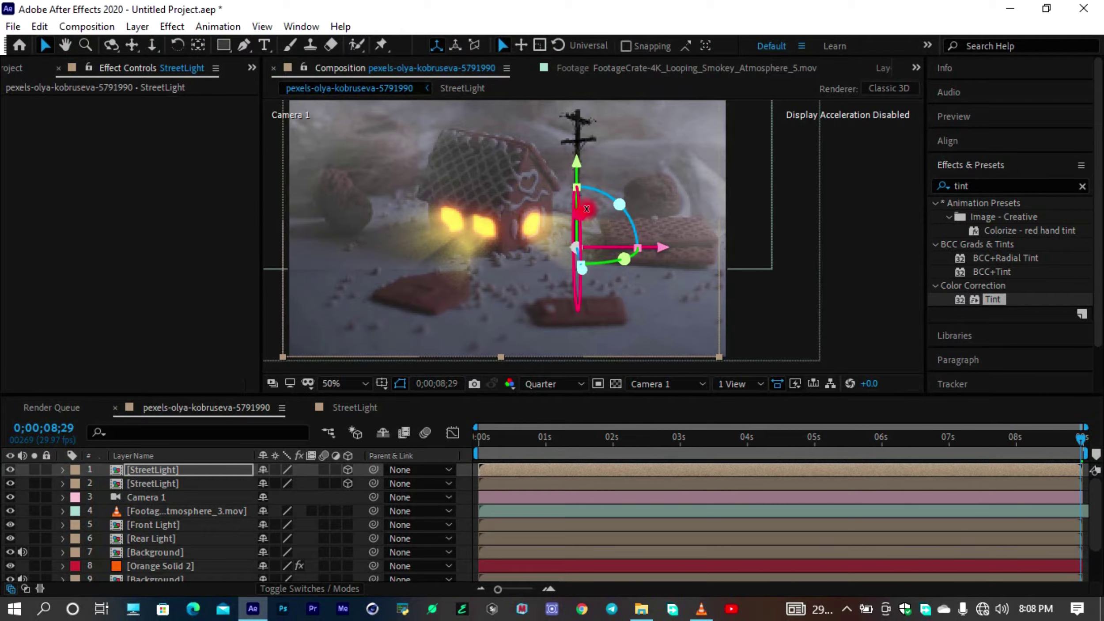
left_click_drag(582, 211, 584, 256)
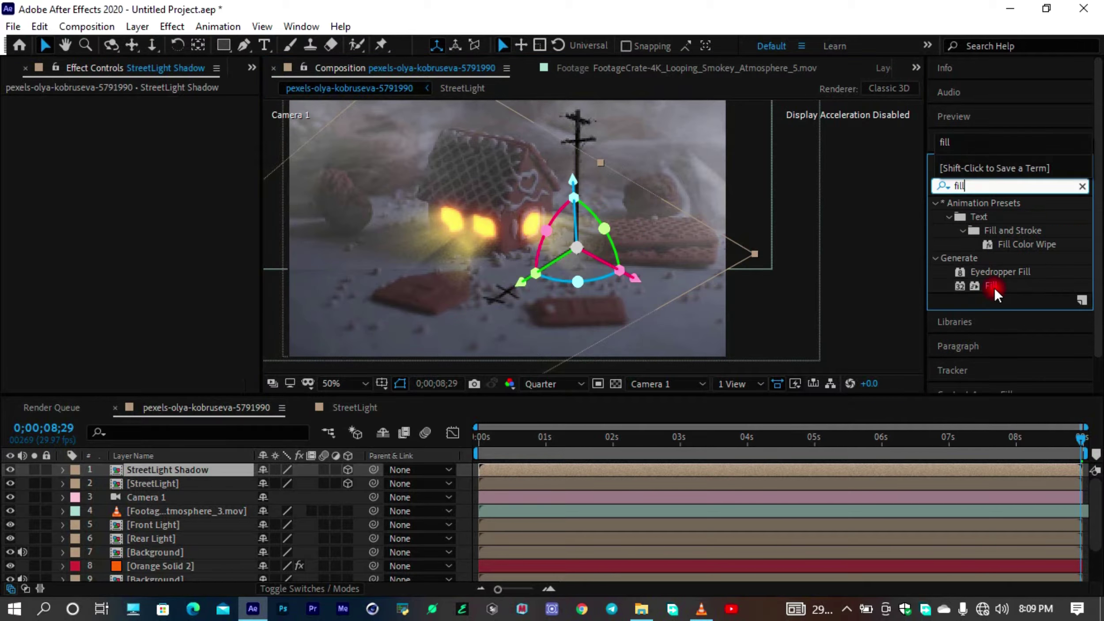
left_click_drag(991, 287, 153, 471)
left_click(152, 143)
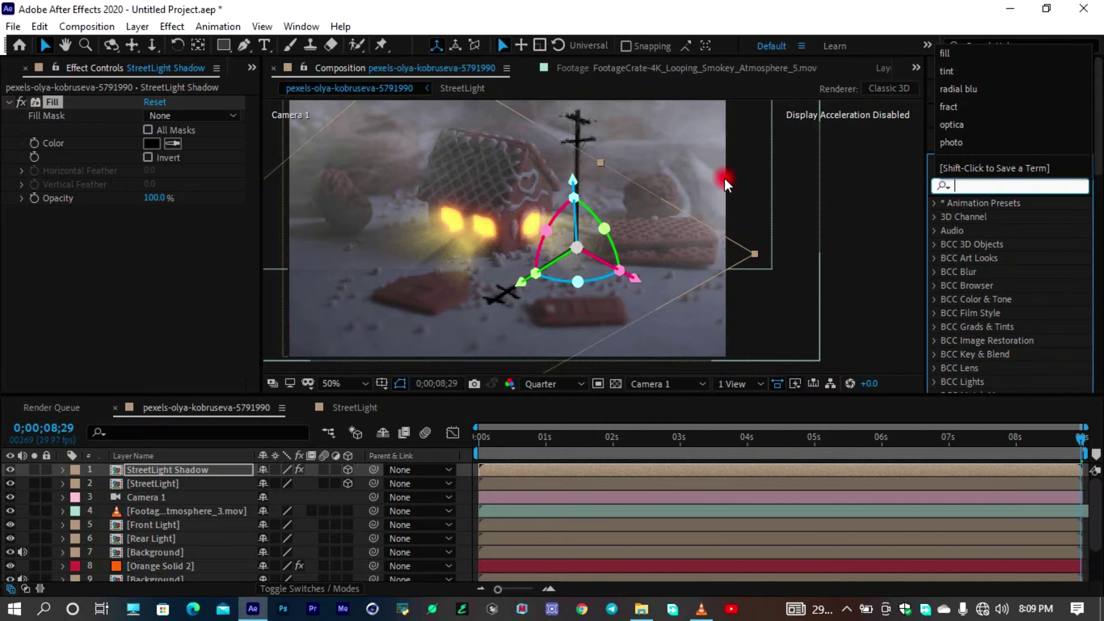
- Apply Gaussian Blur with a blurriness of 15 to StreetLight Shadow and set the layer's opacity to 34%
type("ga")
type("ussia")
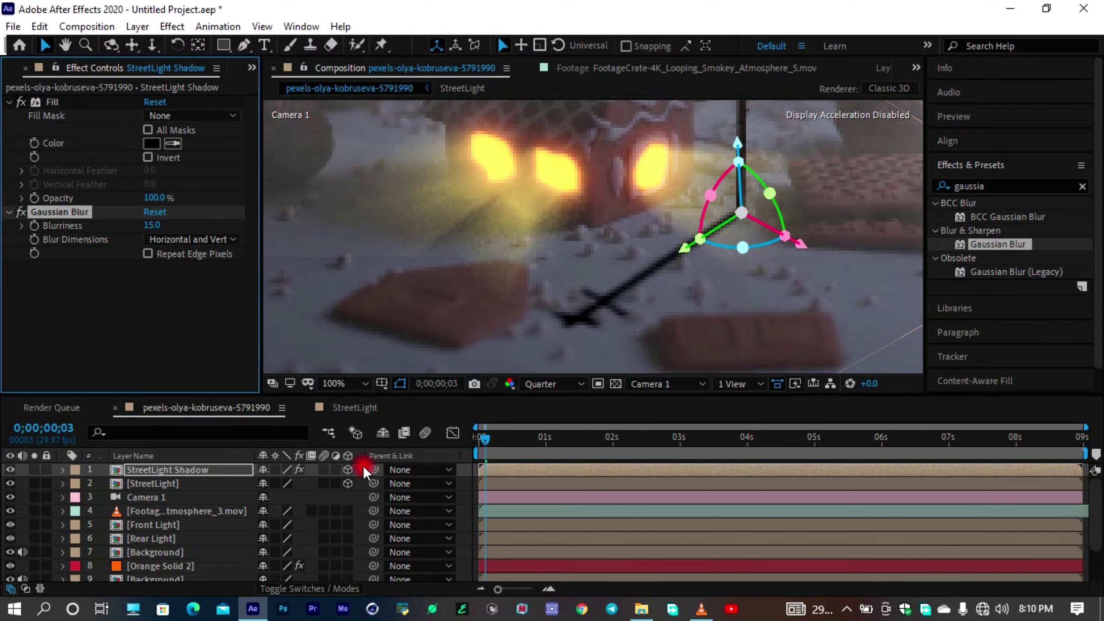
type("t")
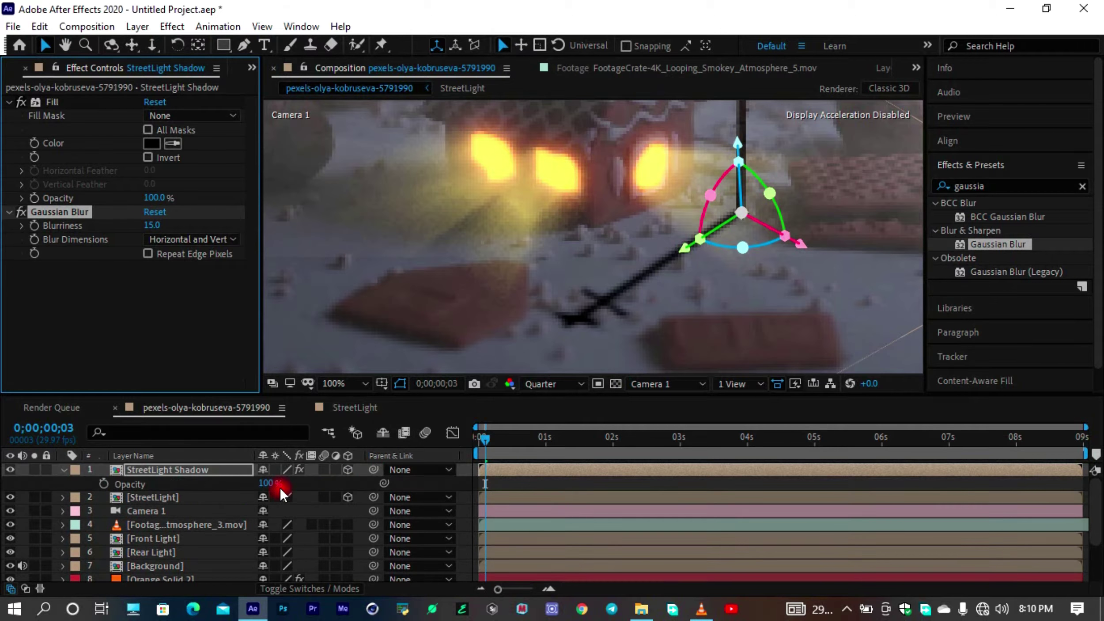
left_click_drag(270, 483, 215, 493)
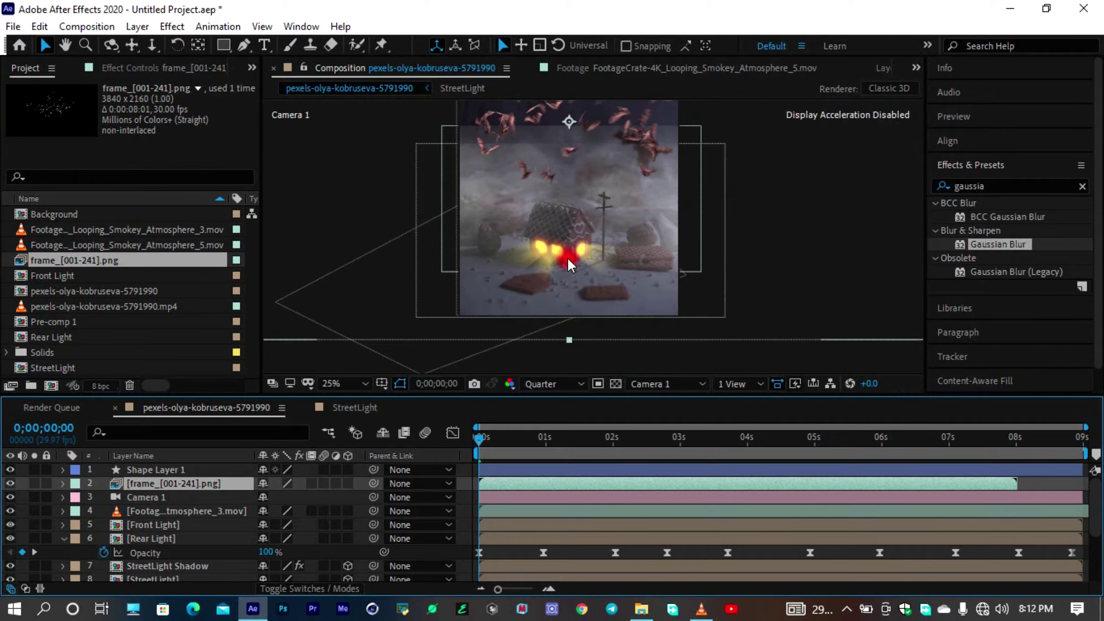
scroll(568, 257, "down", 4)
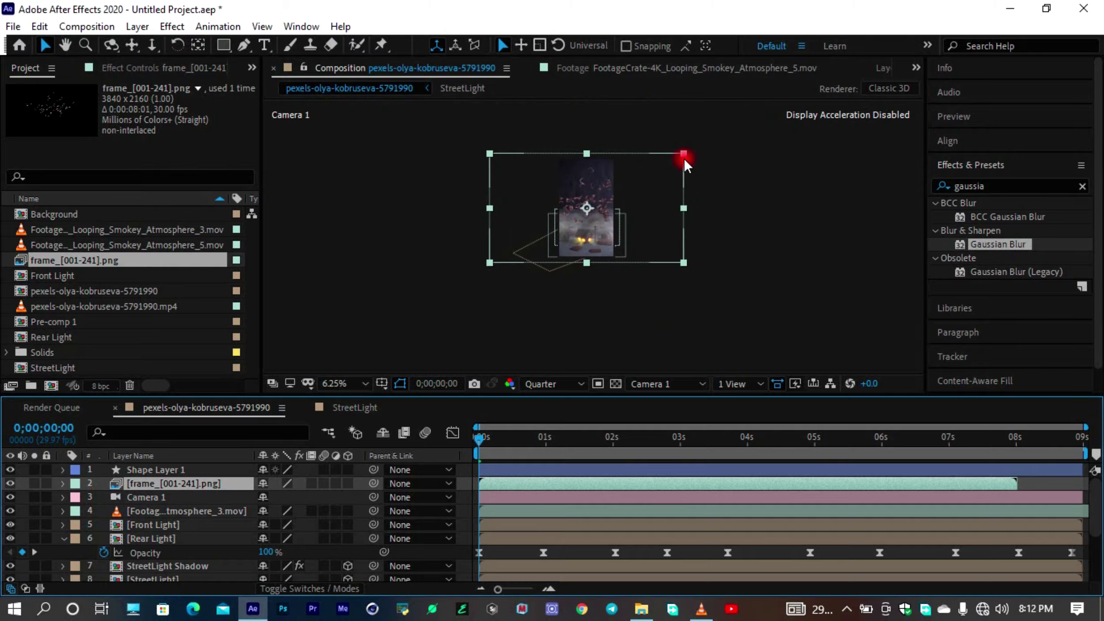
- Shrink the frame_[001-241].png layer over the gingerbread house behind the street pole and darken it with a Curves effect
left_click_drag(685, 159, 625, 195)
scroll(603, 224, "up", 4)
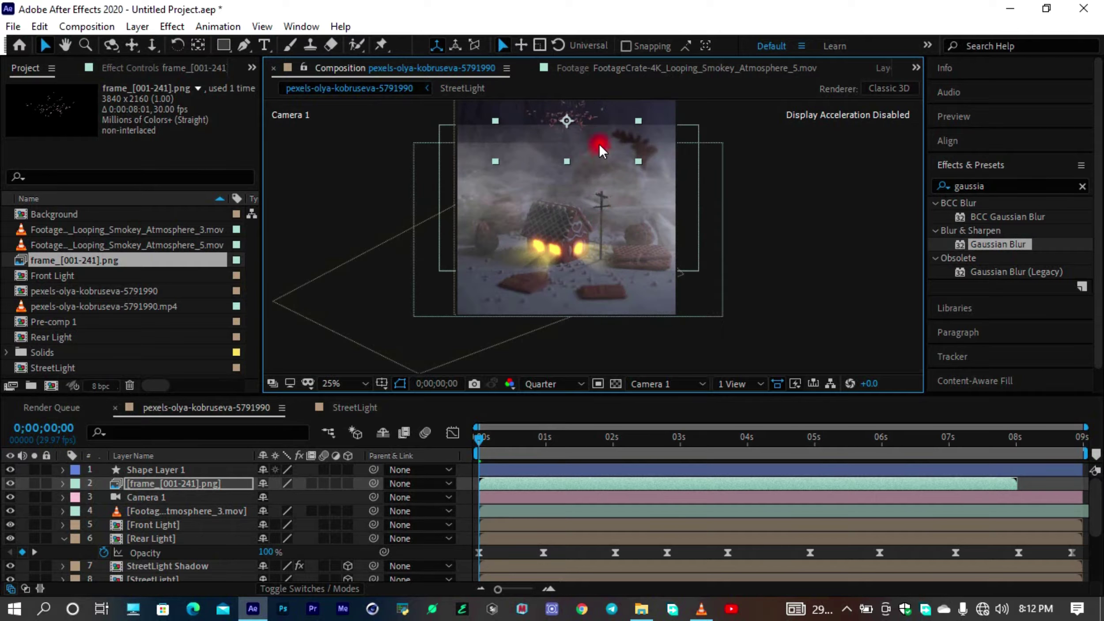
left_click_drag(587, 126, 583, 191)
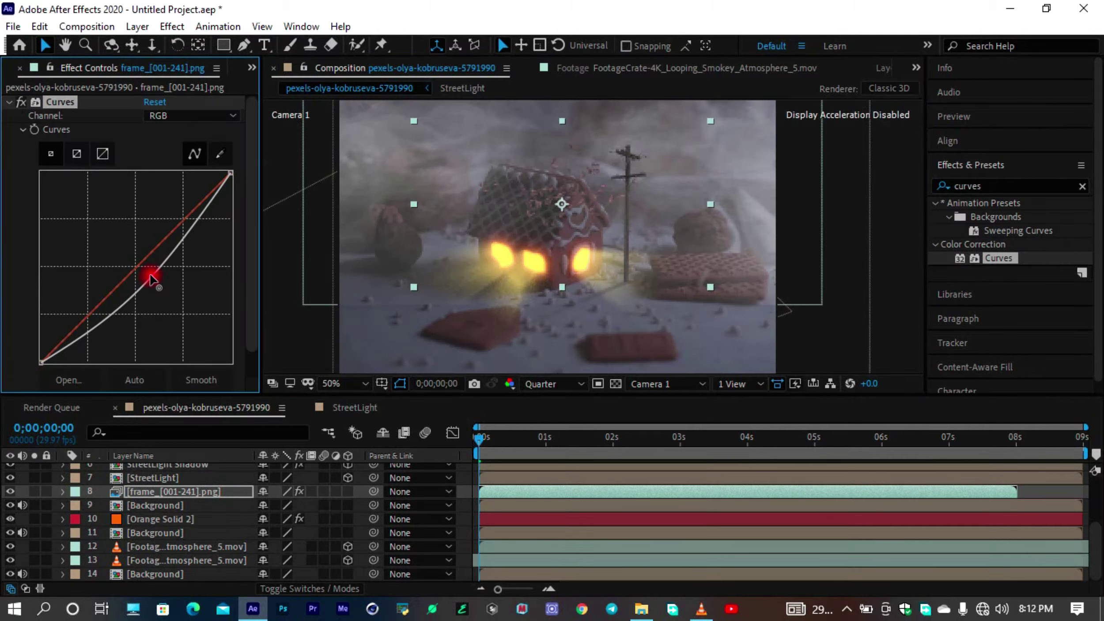
- Apply Hue/Saturation to the frame_[001-241].png layer with Master Saturation -51 and Master Lightness -26
left_click(1015, 182)
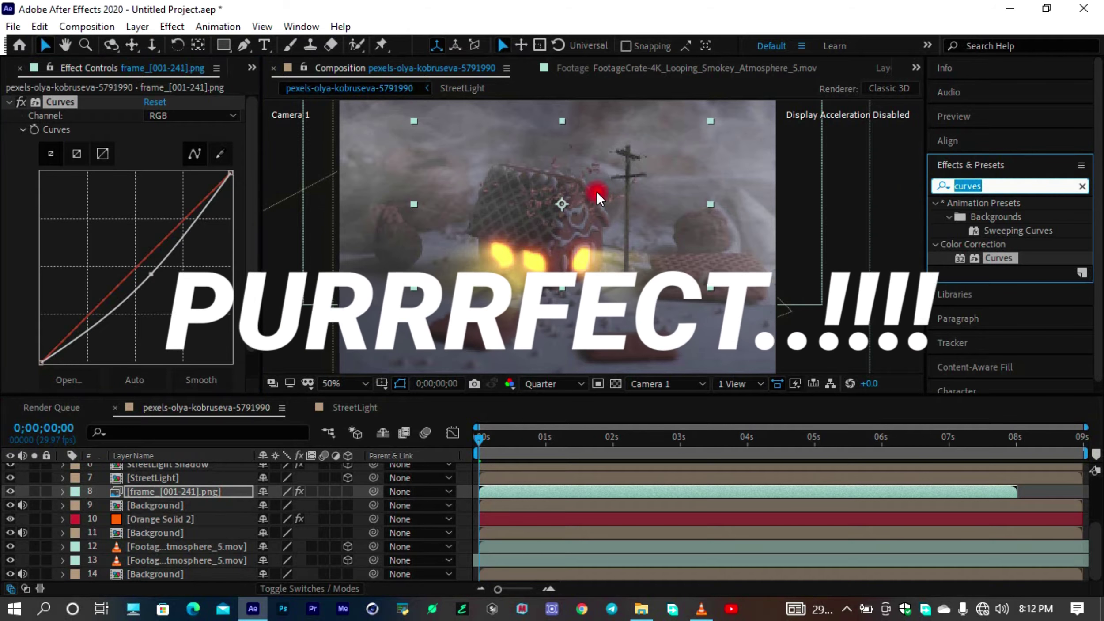
type("hue")
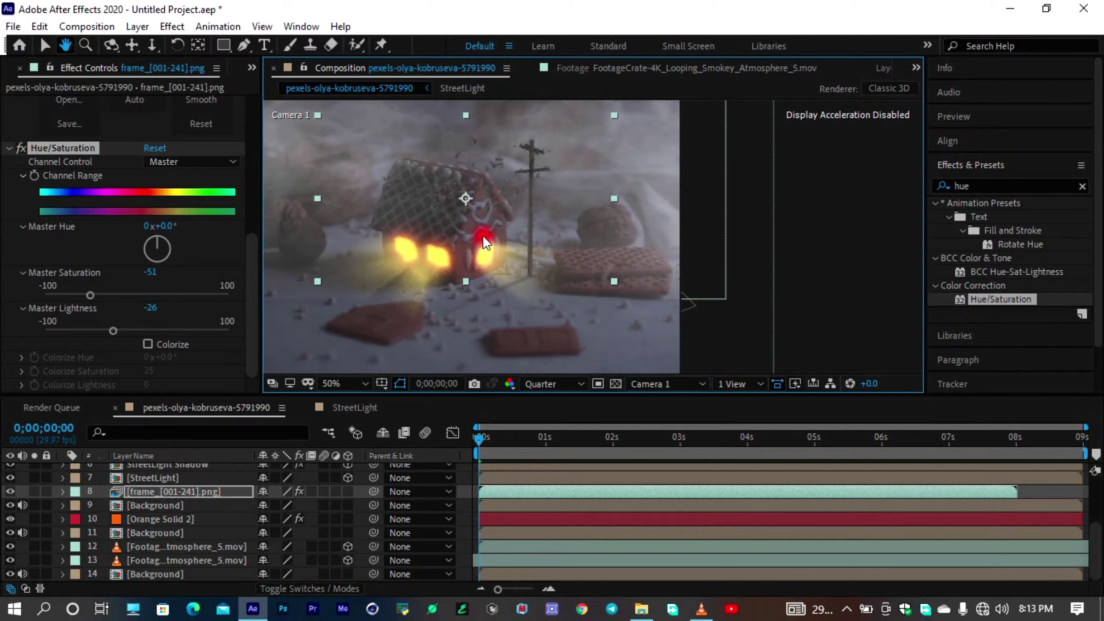
key("v")
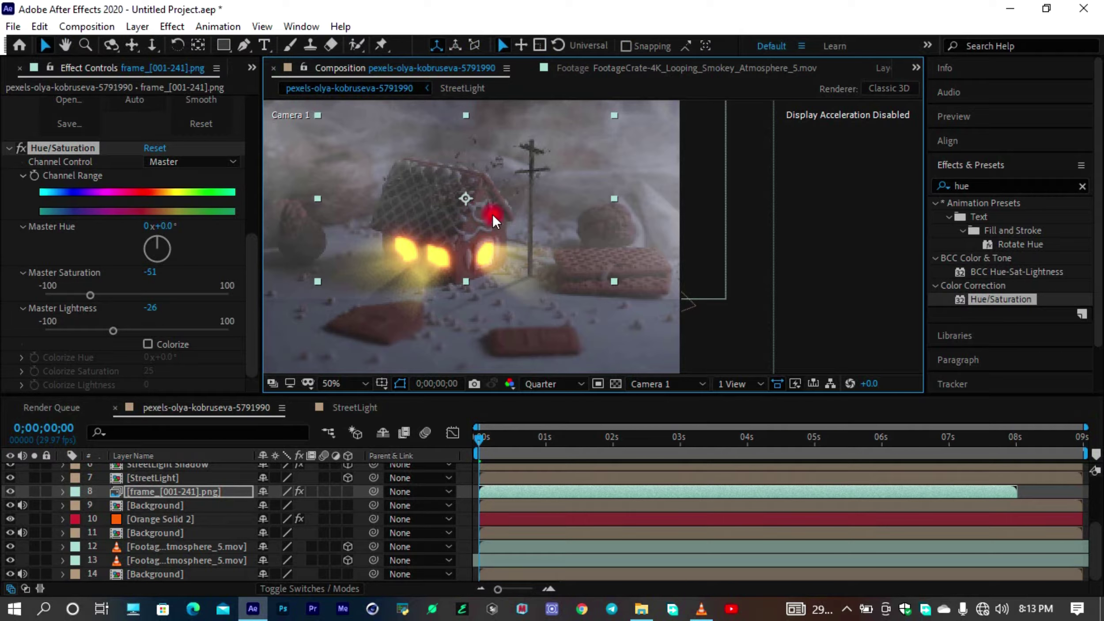
scroll(488, 220, "down", 2)
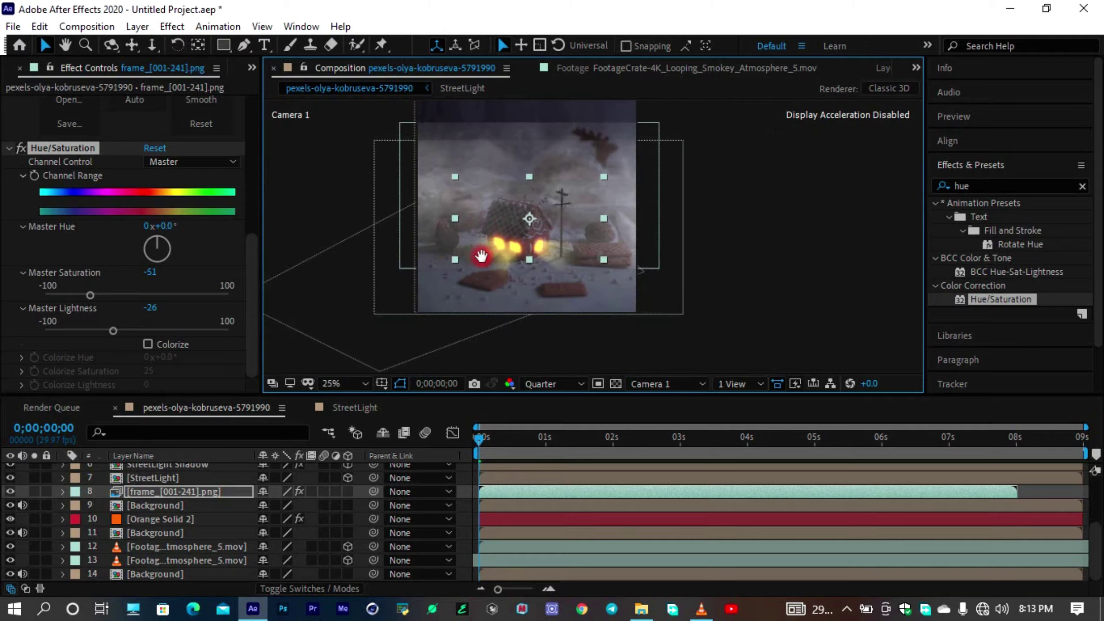
- Open the Background pre-comp and pull the RGB curve down steeply in the Curves effect on Adjustment Layer 2
double_click(168, 573)
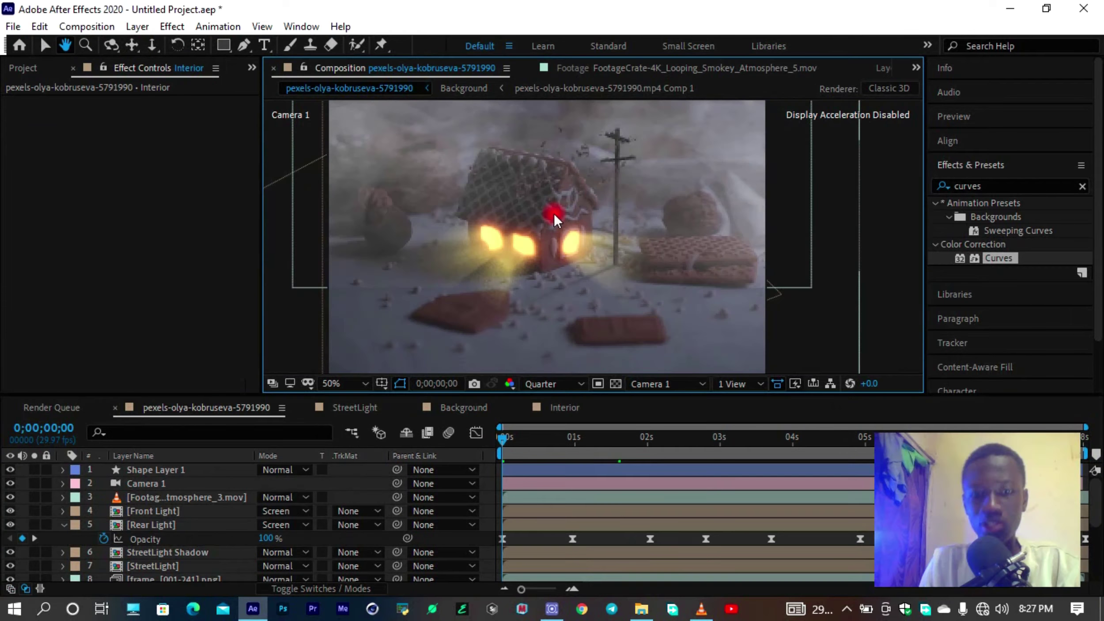
key("v")
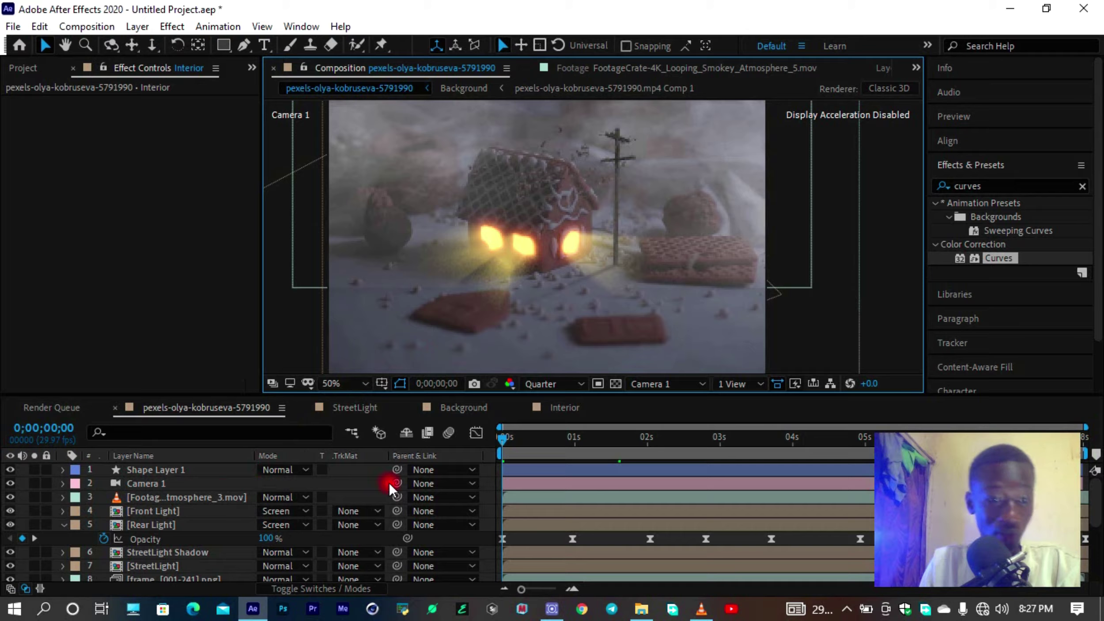
- Delete Shape Layer 1 from the main pexels-olya-kobruseva-5791990 composition
left_click(351, 477)
left_click(165, 471)
scroll(471, 318, "down", 2)
key("Delete")
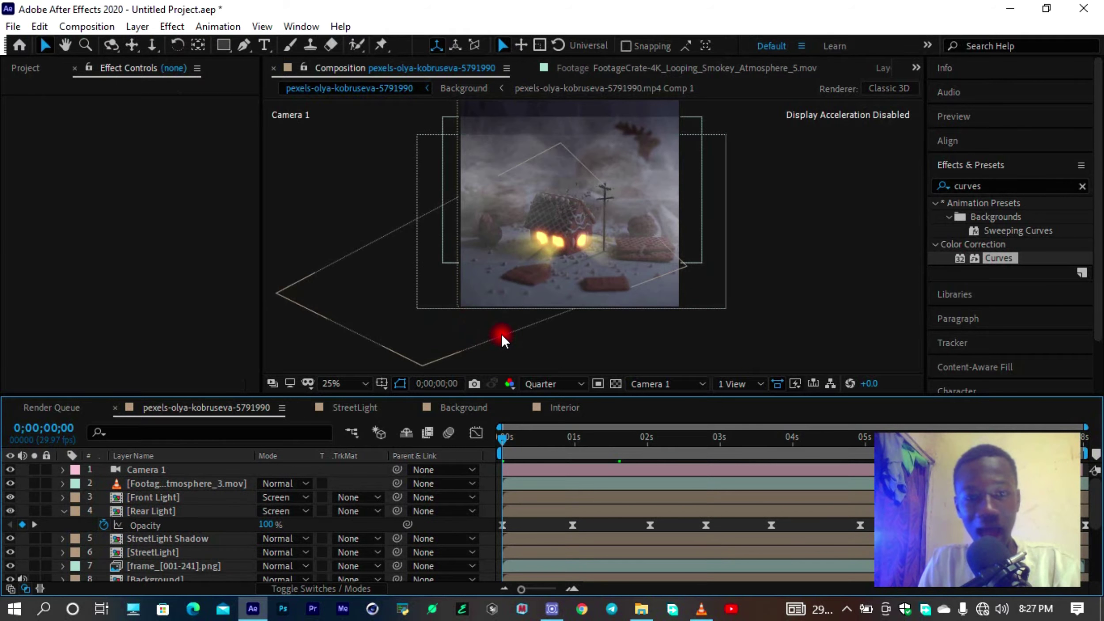
- Add an adjustment layer above Camera 1 and set the Smokey_Atmosphere_3 footage layer's opacity to 94%
key("ctrl+alt+y")
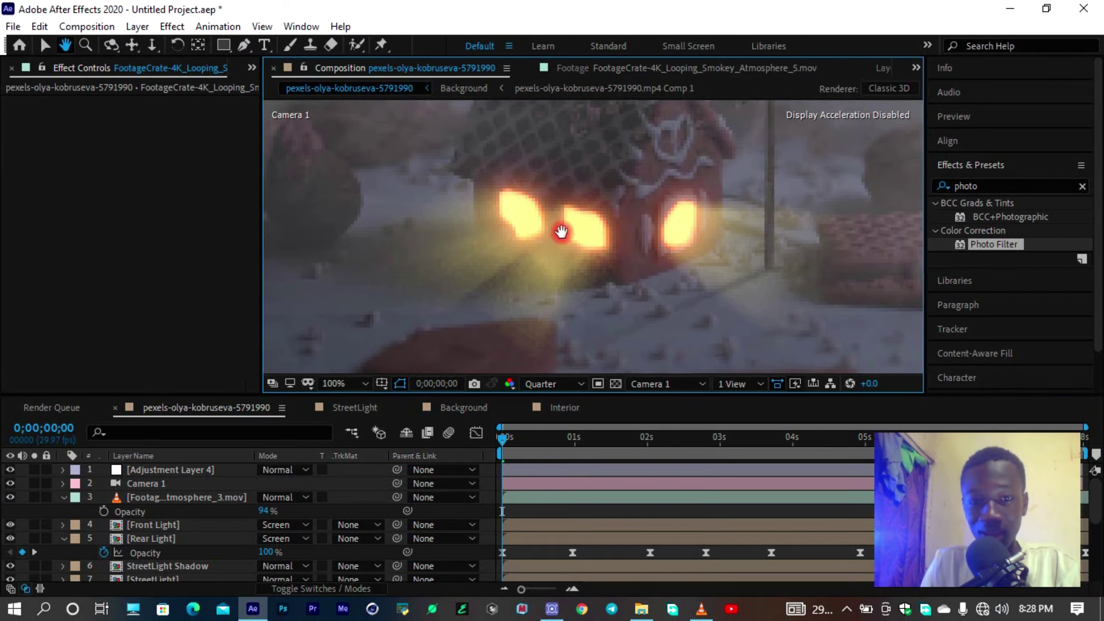
left_click_drag(561, 232, 520, 249)
scroll(542, 249, "down", 1)
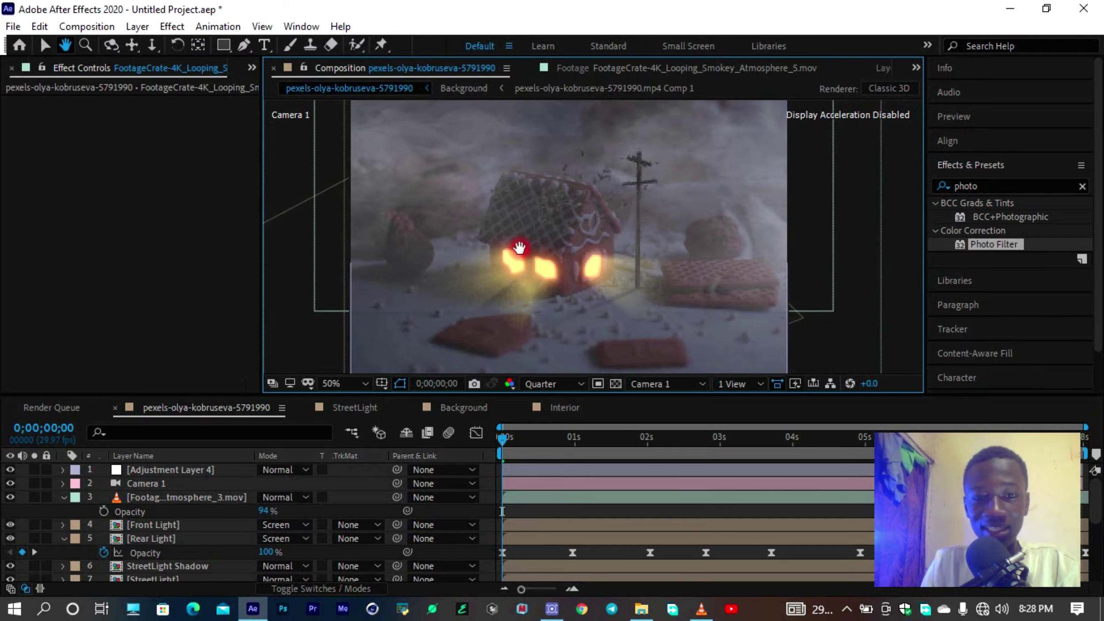